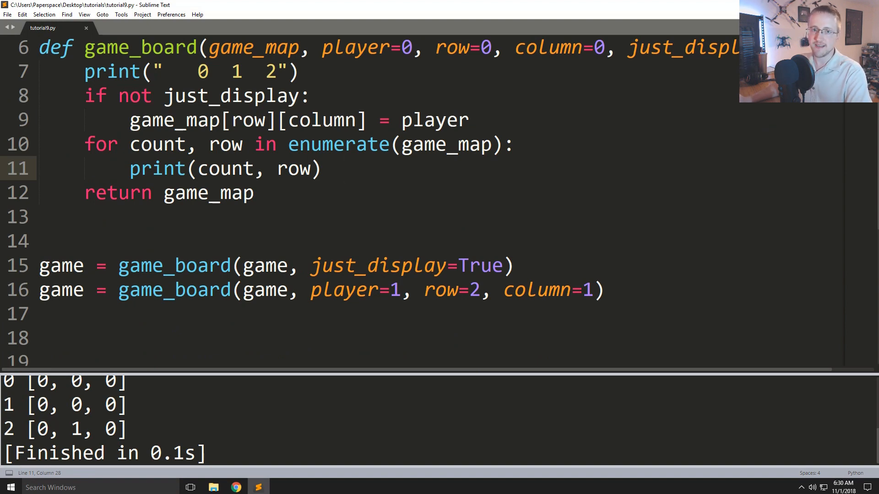
Step: Change the second game_board call to row=3 and run the script
{"action": "left_click", "coordinate": [369, 265]}
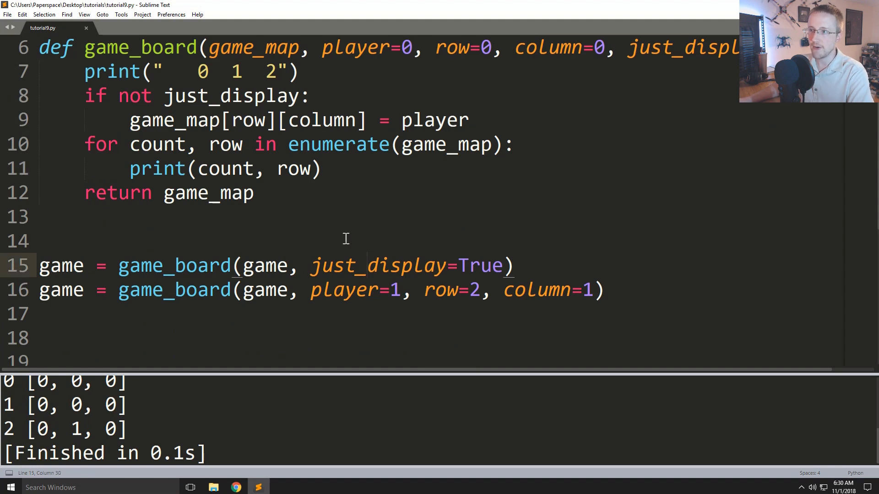
{"action": "scroll", "coordinate": [336, 246], "scroll_direction": "up", "scroll_amount": 2}
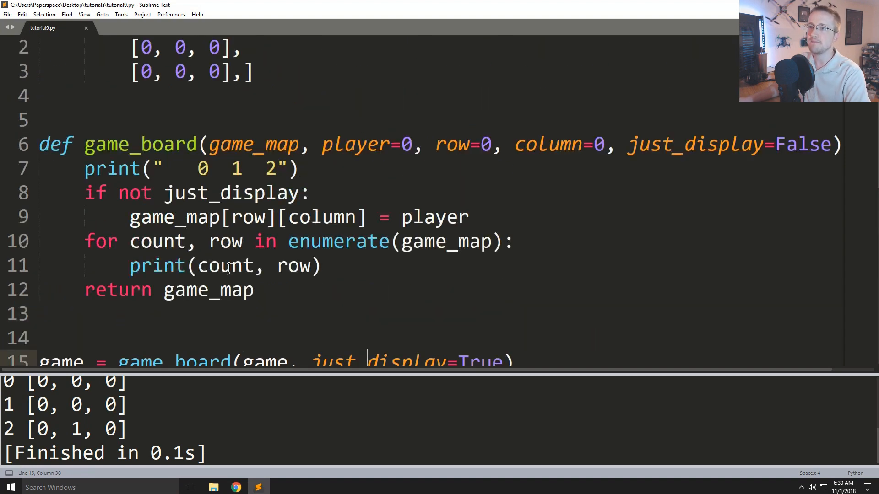
{"action": "scroll", "coordinate": [228, 268], "scroll_direction": "up", "scroll_amount": 2}
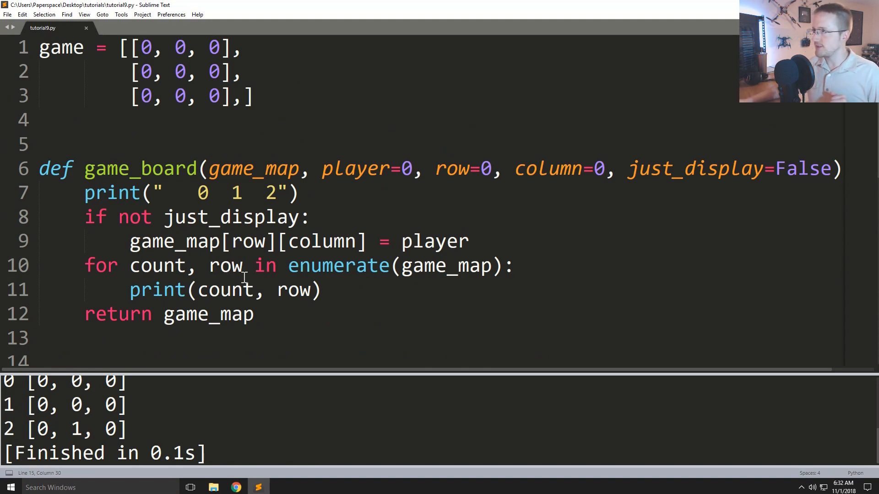
{"action": "scroll", "coordinate": [241, 239], "scroll_direction": "down", "scroll_amount": 1}
{"action": "scroll", "coordinate": [240, 239], "scroll_direction": "down", "scroll_amount": 2}
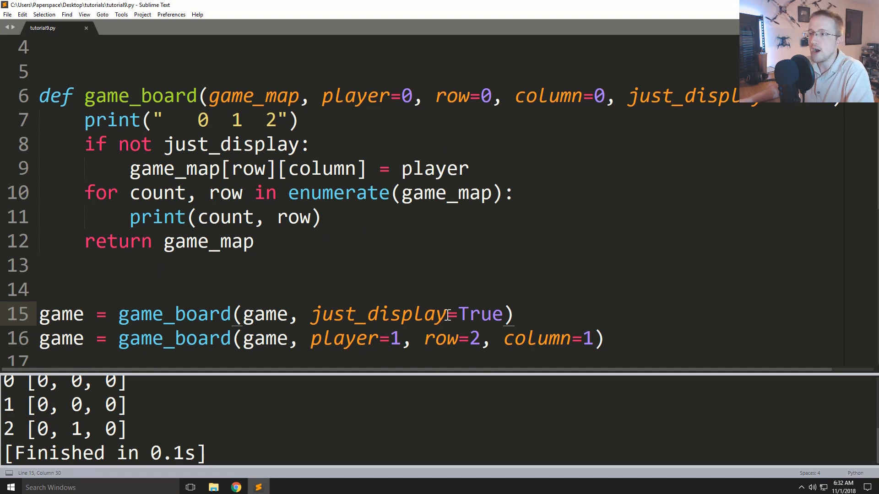
{"action": "scroll", "coordinate": [192, 306], "scroll_direction": "down", "scroll_amount": 2}
{"action": "scroll", "coordinate": [77, 405], "scroll_direction": "down", "scroll_amount": 1}
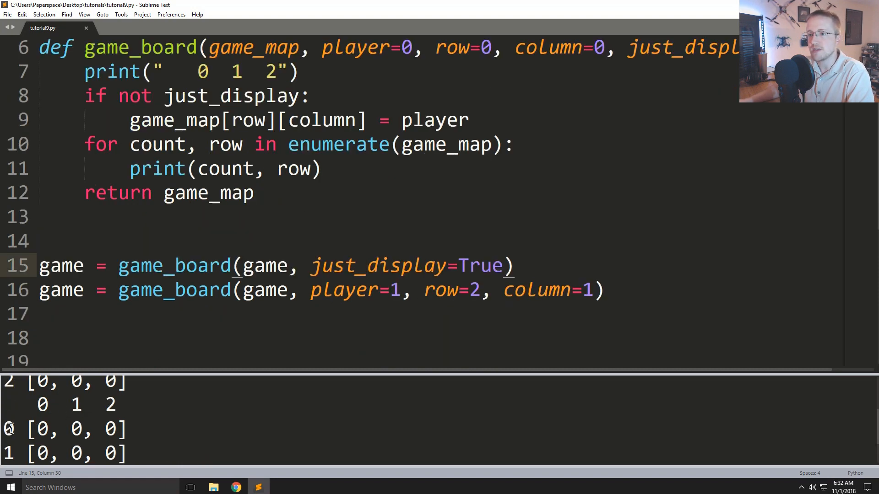
{"action": "scroll", "coordinate": [64, 412], "scroll_direction": "down", "scroll_amount": 1}
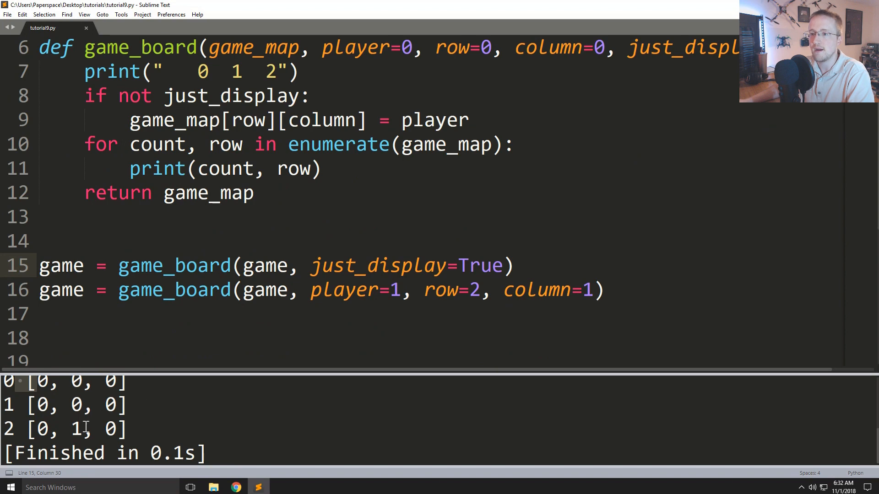
{"action": "left_click", "coordinate": [19, 431]}
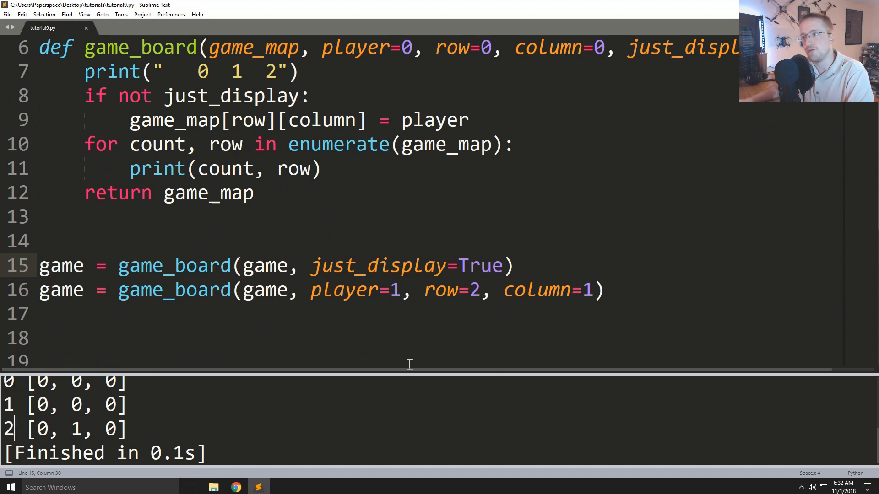
{"action": "left_click", "coordinate": [479, 290]}
{"action": "key", "text": "BackSpace"}
{"action": "type", "text": "3"}
{"action": "left_click", "coordinate": [551, 290]}
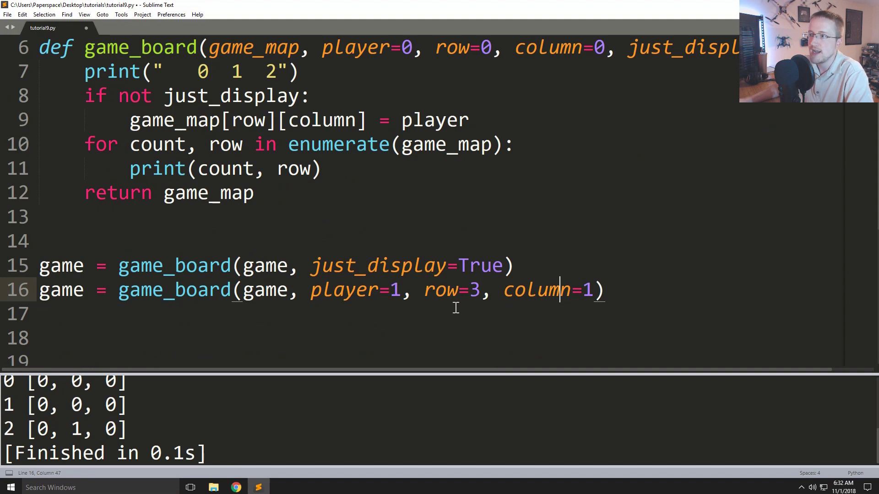
{"action": "left_click", "coordinate": [484, 291]}
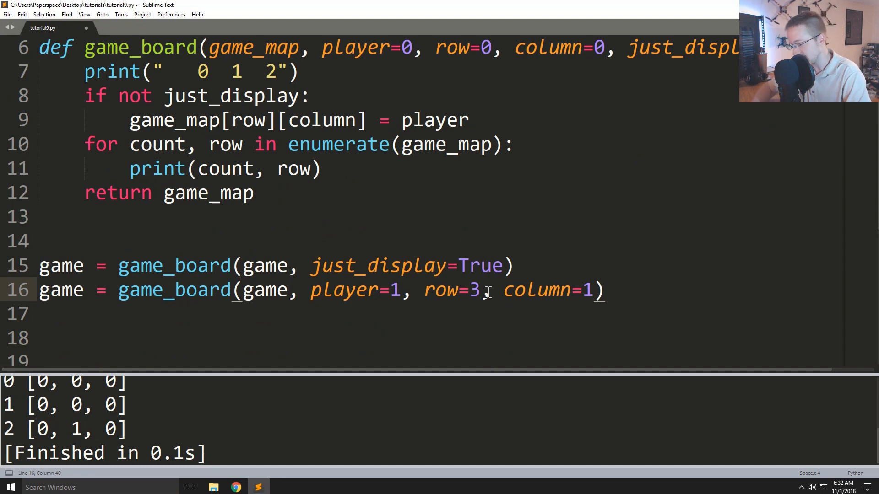
{"action": "key", "text": "ctrl+b"}
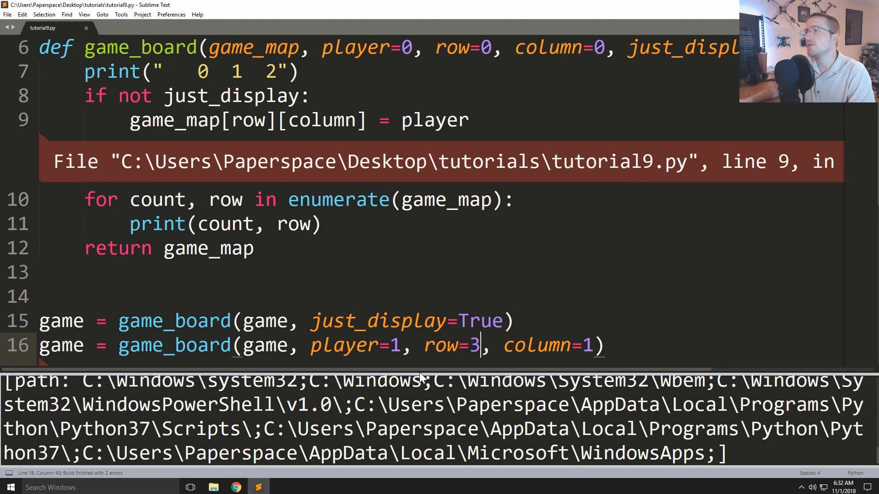
Step: Enlarge the build output to read the IndexError: list index out of range traceback
{"action": "left_click_drag", "start_coordinate": [420, 374], "coordinate": [422, 196]}
{"action": "scroll", "coordinate": [410, 292], "scroll_direction": "up", "scroll_amount": 2}
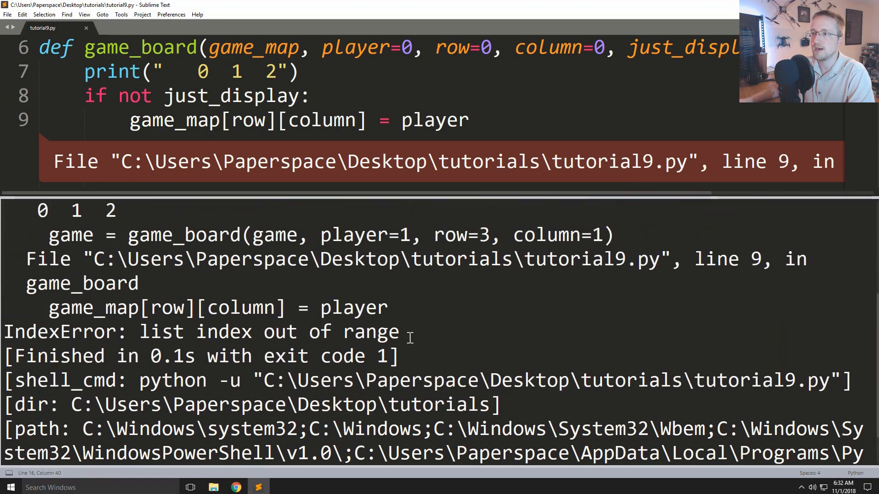
{"action": "scroll", "coordinate": [409, 337], "scroll_direction": "up", "scroll_amount": 2}
{"action": "scroll", "coordinate": [405, 316], "scroll_direction": "up", "scroll_amount": 1}
{"action": "scroll", "coordinate": [402, 309], "scroll_direction": "down", "scroll_amount": 4}
{"action": "scroll", "coordinate": [388, 299], "scroll_direction": "down", "scroll_amount": 2}
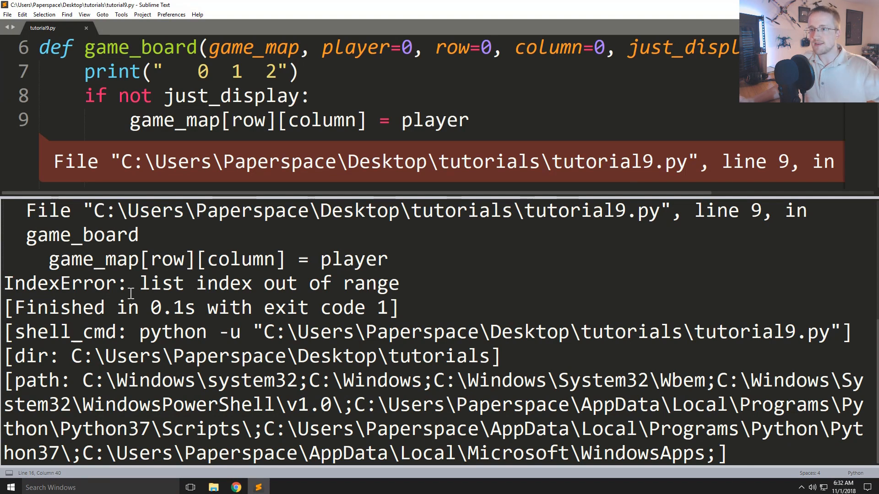
{"action": "double_click", "coordinate": [28, 284]}
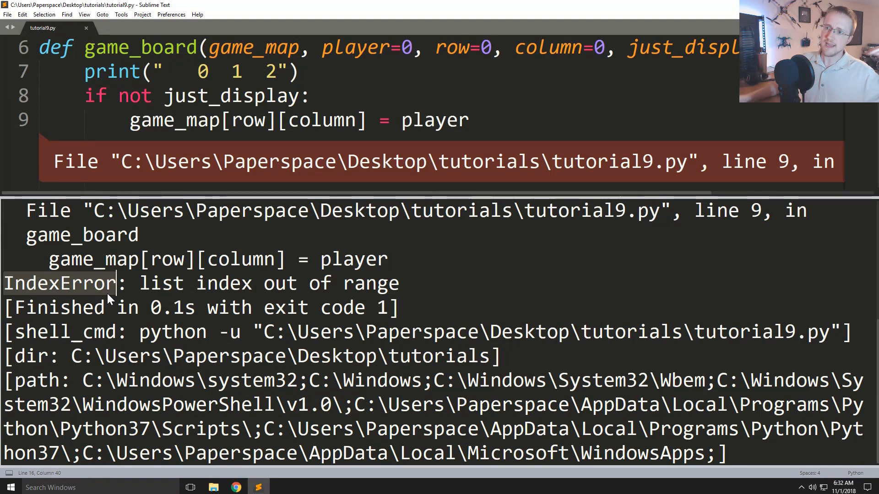
{"action": "left_click", "coordinate": [251, 307]}
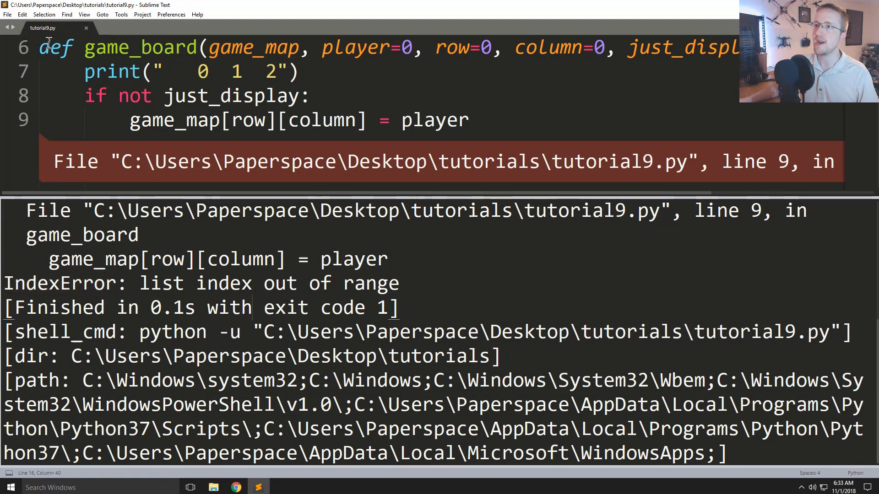
{"action": "left_click_drag", "start_coordinate": [243, 197], "coordinate": [243, 297]}
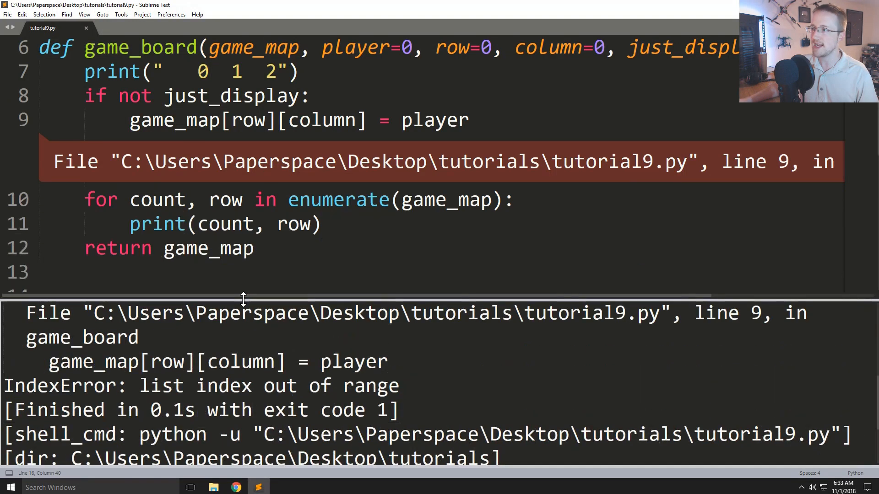
Step: Launch a command prompt in the tutorials folder via cmd in the address bar
{"action": "left_click", "coordinate": [214, 488]}
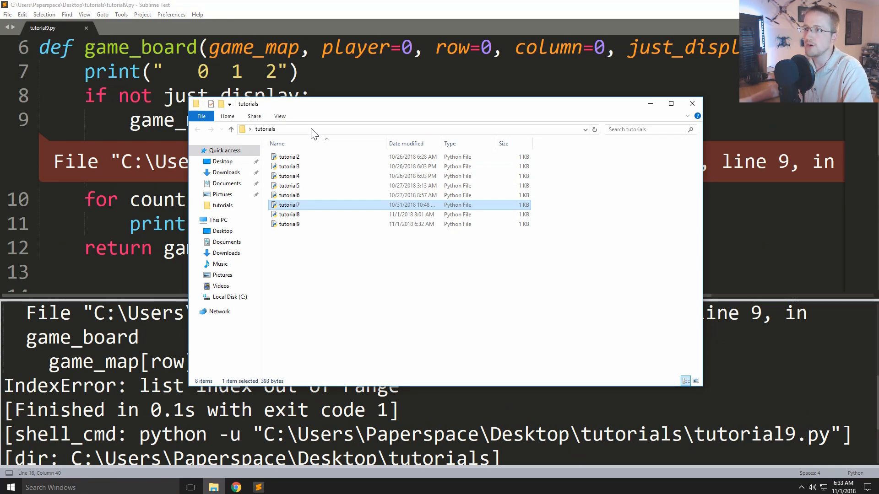
{"action": "left_click", "coordinate": [356, 282]}
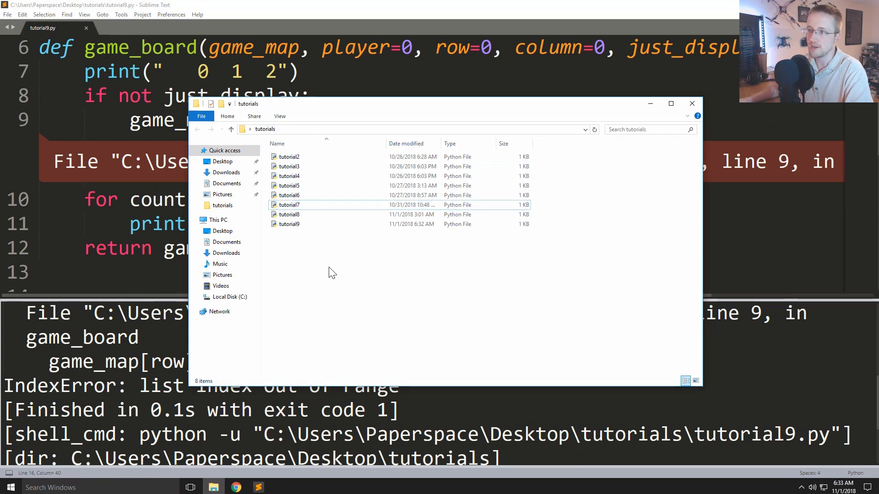
{"action": "right_click", "coordinate": [358, 280]}
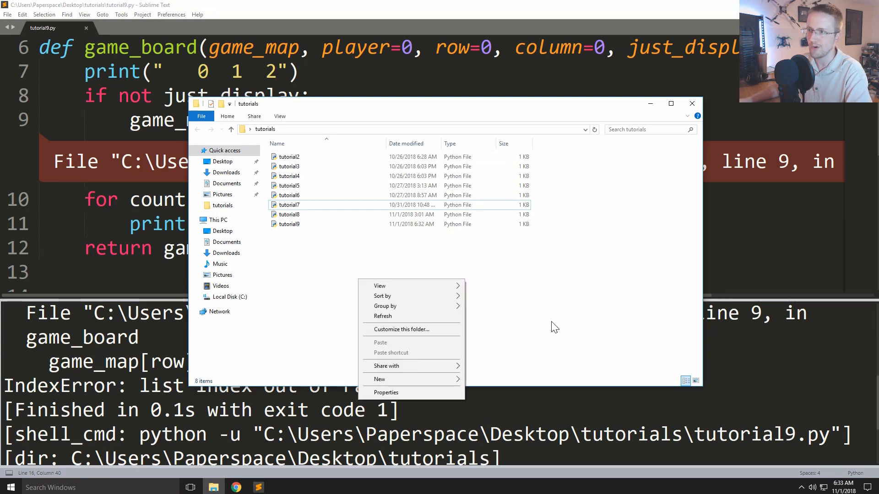
{"action": "left_click", "coordinate": [566, 315]}
{"action": "left_click", "coordinate": [354, 130]}
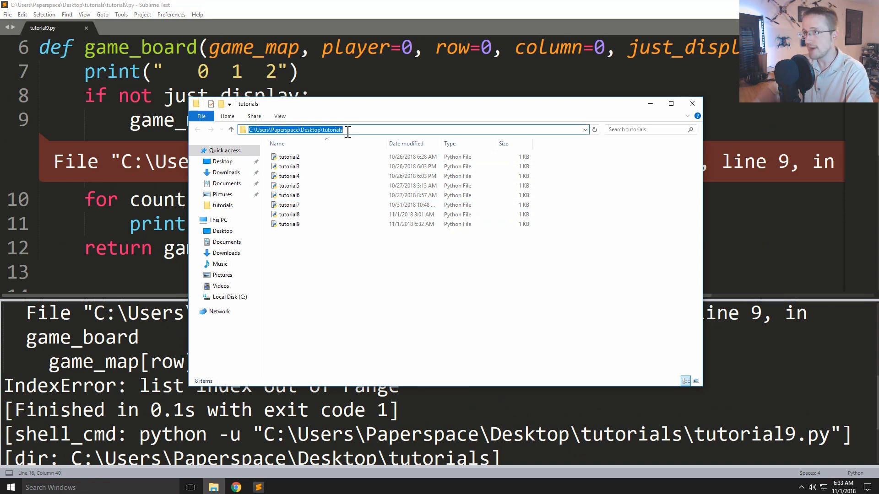
{"action": "type", "text": "cmd"}
{"action": "key", "text": "Return"}
{"action": "left_click_drag", "start_coordinate": [138, 25], "coordinate": [382, 212]}
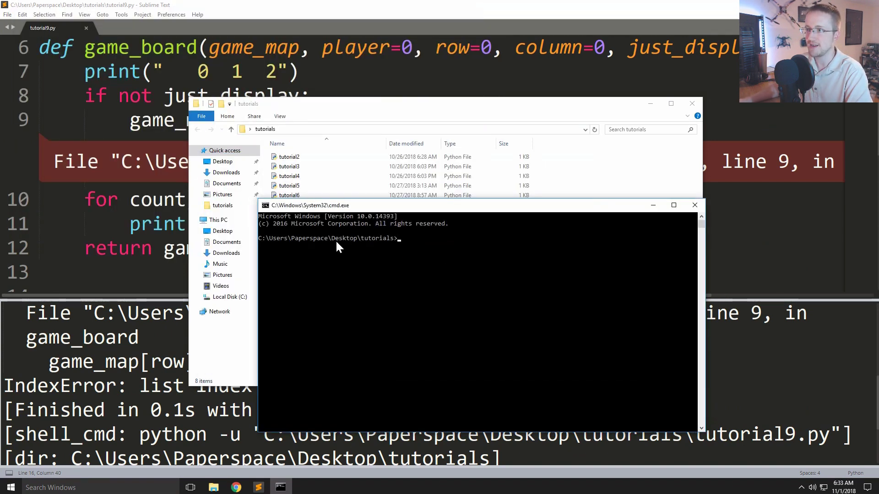
Step: Set the console font size to 24 in Properties and enlarge the command prompt window
{"action": "right_click", "coordinate": [353, 207]}
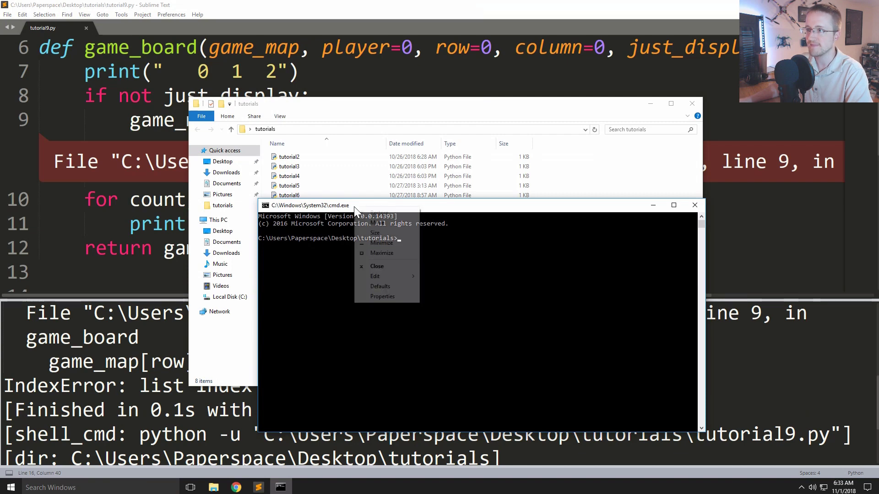
{"action": "left_click", "coordinate": [396, 292]}
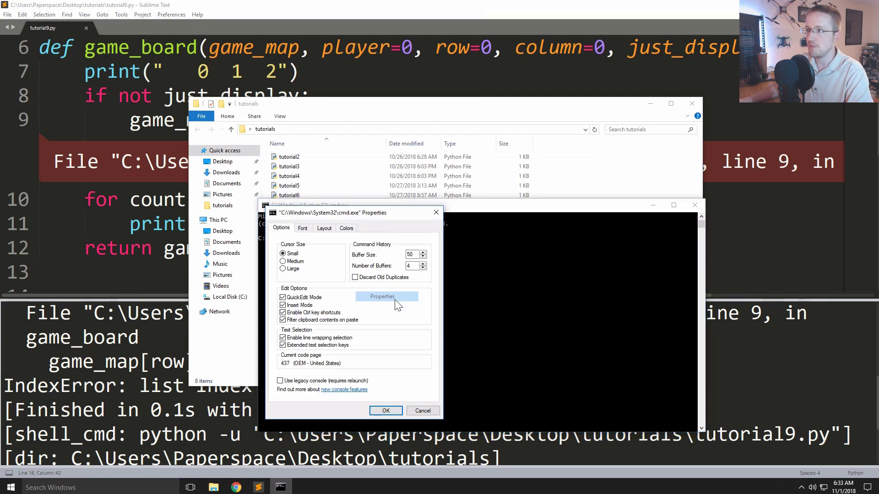
{"action": "left_click", "coordinate": [303, 228]}
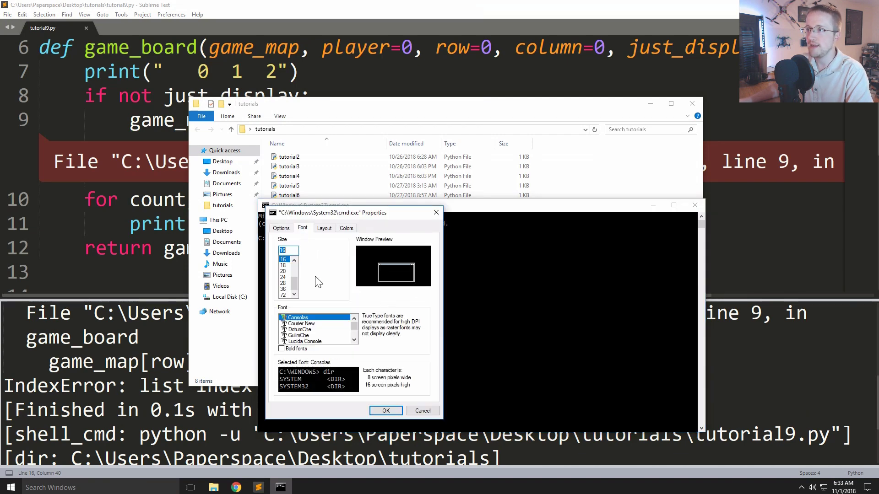
{"action": "left_click", "coordinate": [284, 278]}
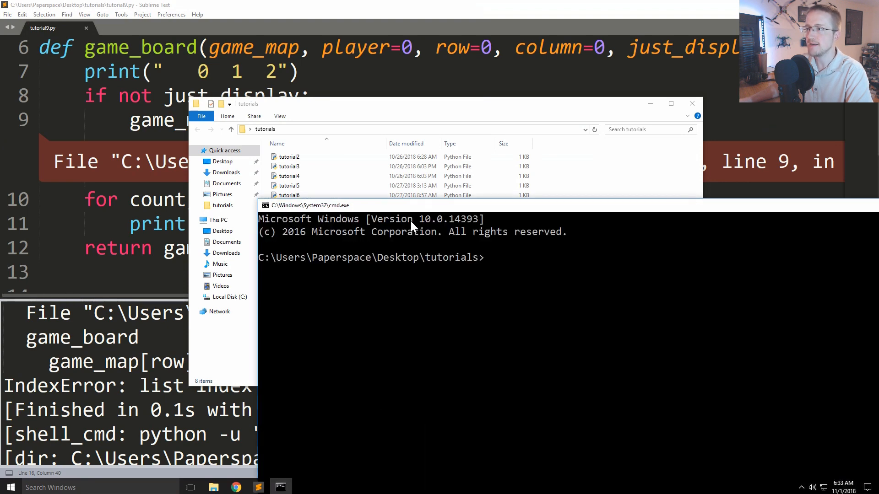
{"action": "mouse_move", "coordinate": [437, 209]}
{"action": "left_mouse_down"}
{"action": "mouse_move", "coordinate": [311, 309]}
{"action": "mouse_move", "coordinate": [236, 60]}
{"action": "left_mouse_up"}
{"action": "left_click_drag", "start_coordinate": [839, 302], "coordinate": [768, 450]}
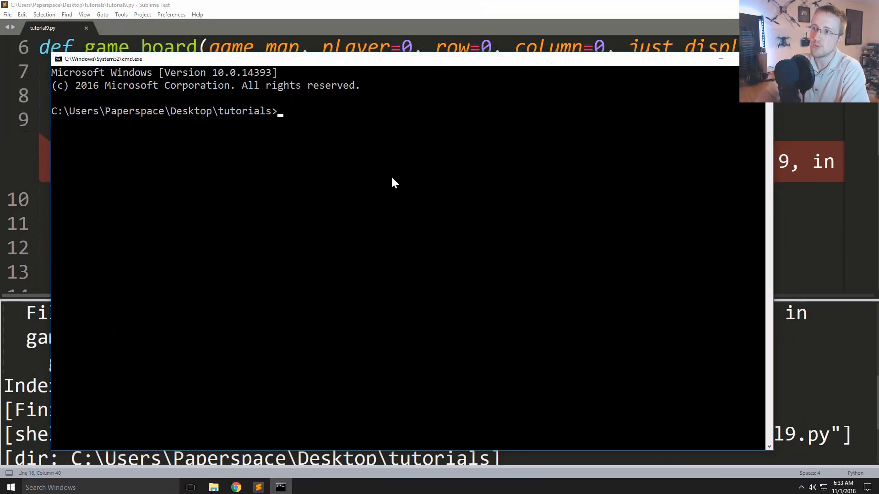
{"action": "type", "text": "python"}
Step: Start and quit the default Python interpreter a couple of times at the prompt
{"action": "key", "text": "Return"}
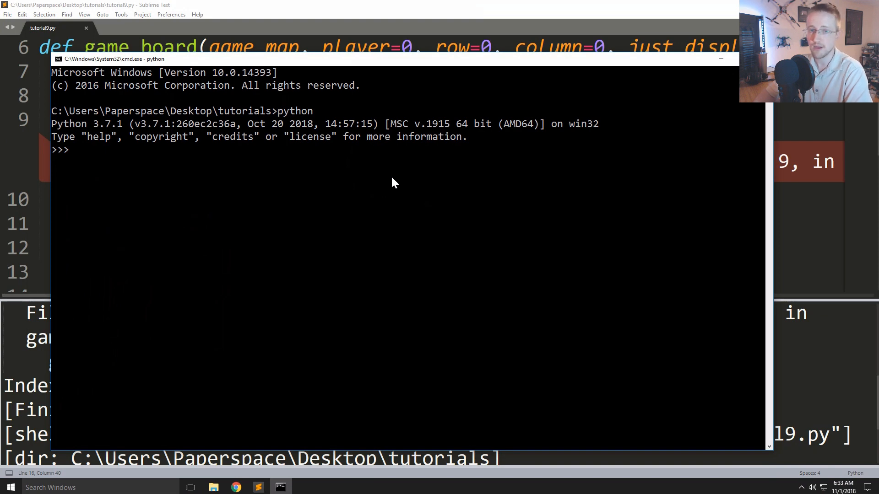
{"action": "type", "text": "quit()"}
{"action": "key", "text": "Return"}
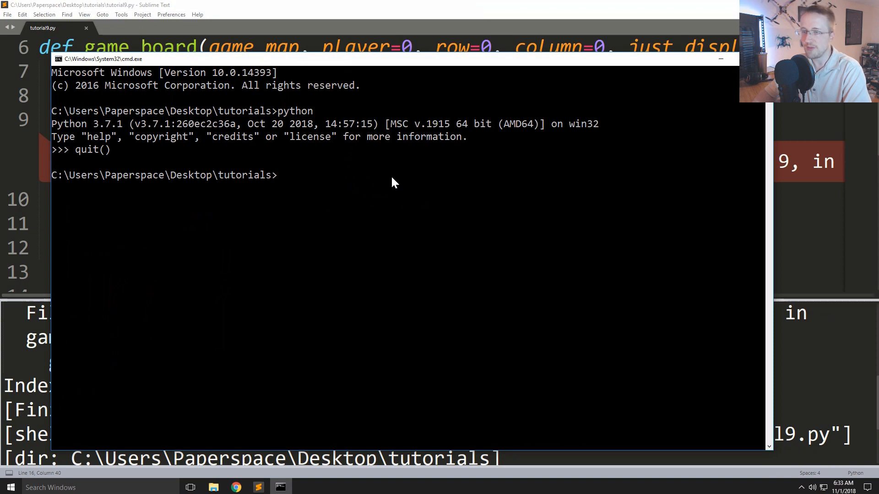
{"action": "type", "text": "quit("}
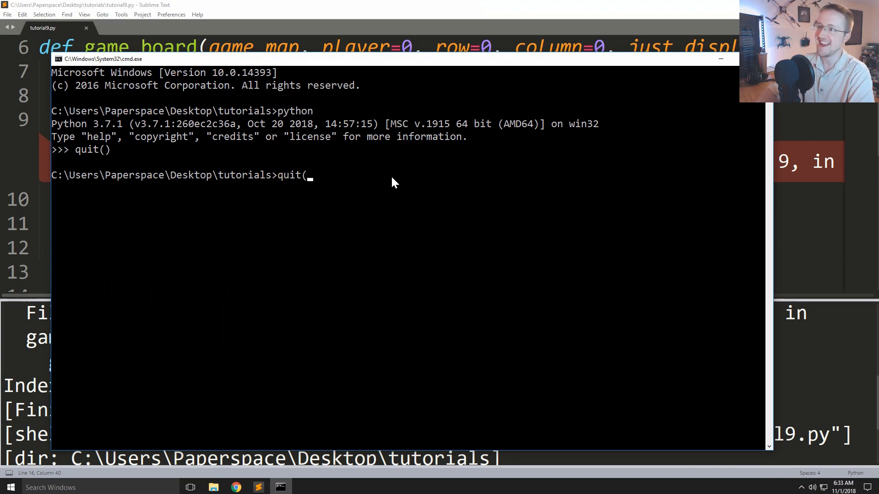
{"action": "key", "text": "BackSpace"}
{"action": "key", "text": "BackSpace"}
{"action": "key", "text": "BackSpace"}
{"action": "key", "text": "BackSpace"}
{"action": "key", "text": "BackSpace"}
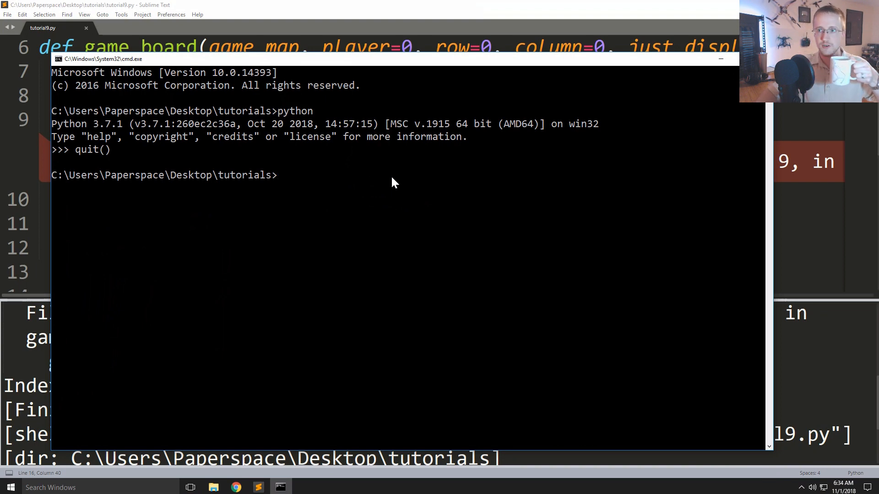
{"action": "type", "text": "python"}
{"action": "key", "text": "Return"}
{"action": "key", "text": "ctrl+c"}
{"action": "key", "text": "ctrl+c"}
{"action": "key", "text": "ctrl+c"}
{"action": "key", "text": "ctrl+c"}
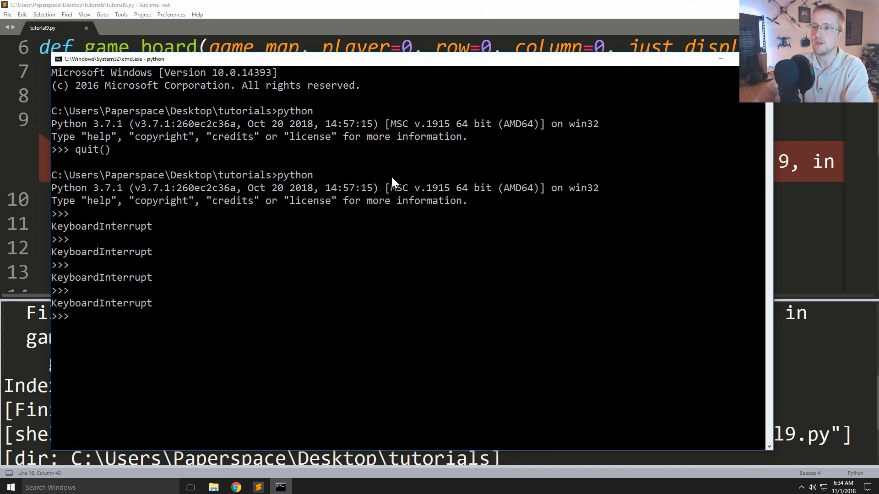
{"action": "type", "text": "quit()"}
{"action": "key", "text": "Return"}
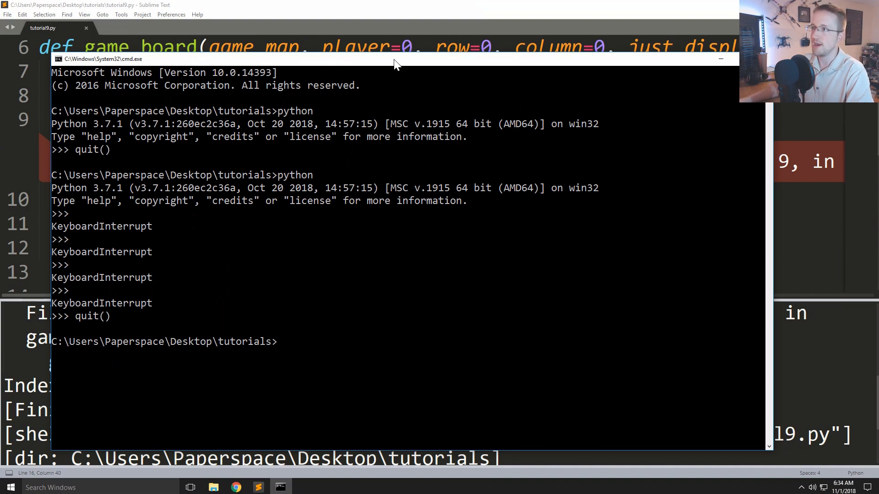
{"action": "left_click_drag", "start_coordinate": [394, 63], "coordinate": [360, 19]}
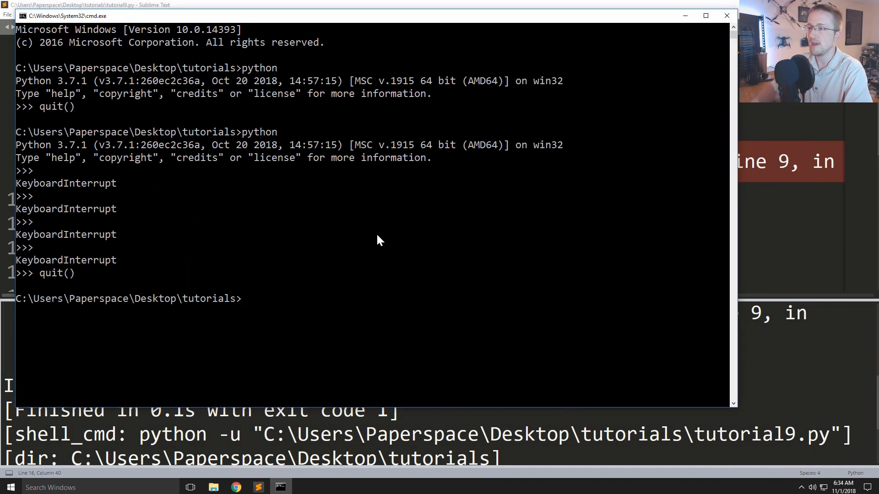
{"action": "type", "text": "py "}
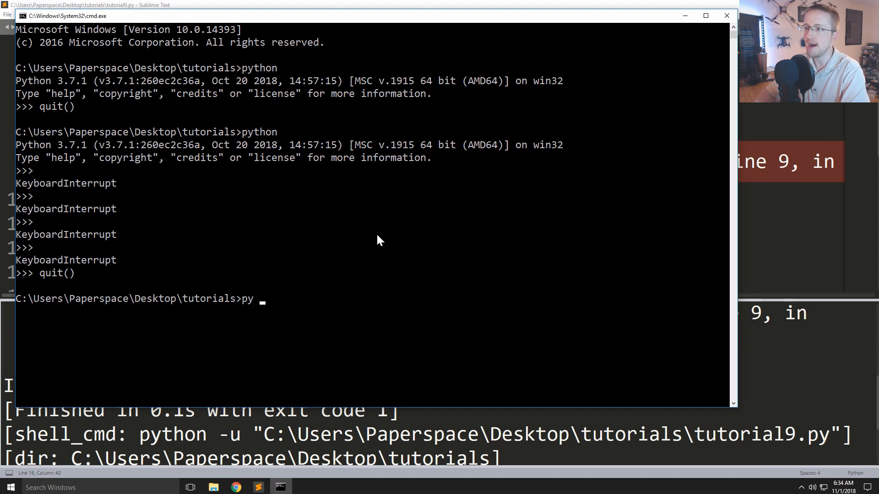
{"action": "type", "text": "-3.7"}
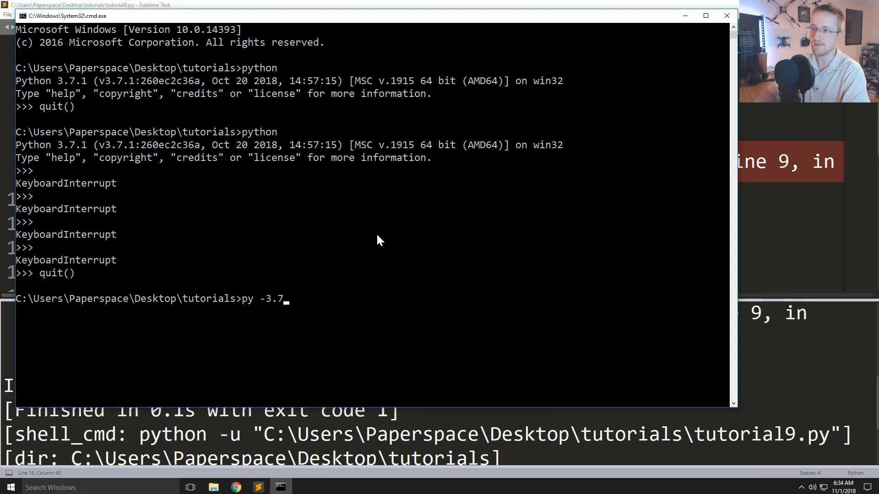
Step: Check the Python 3.7 interpreter, then run py -3.7 tutorial9.py to reproduce the IndexError
{"action": "key", "text": "Return"}
{"action": "type", "text": "quit("}
{"action": "key", "text": "Return"}
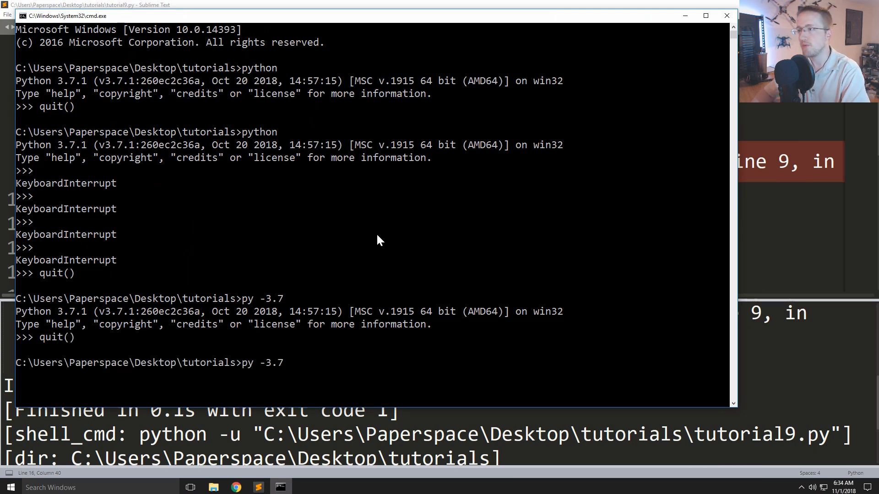
{"action": "type", "text": "tuto"}
{"action": "key", "text": "Tab"}
{"action": "key", "text": "Tab"}
{"action": "key", "text": "Tab"}
{"action": "key", "text": "Tab"}
{"action": "key", "text": "Tab"}
{"action": "key", "text": "Return"}
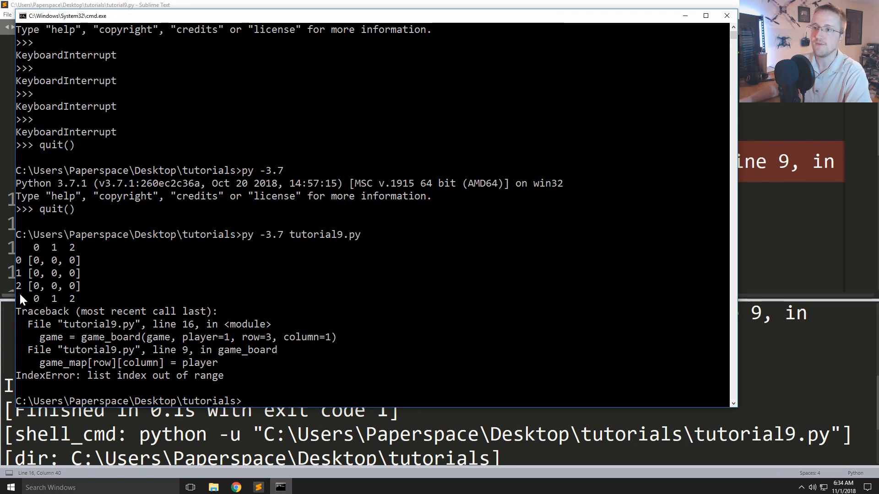
{"action": "left_click_drag", "start_coordinate": [16, 309], "coordinate": [232, 380]}
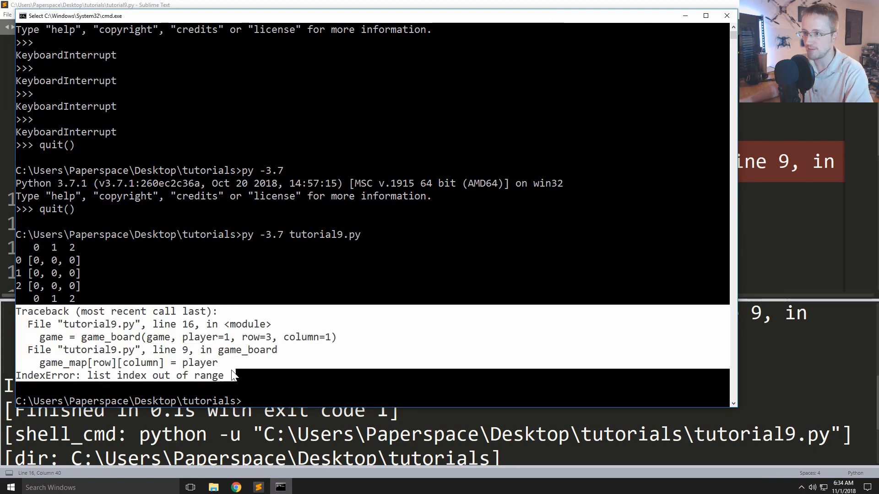
{"action": "right_click", "coordinate": [248, 373]}
{"action": "left_click_drag", "start_coordinate": [251, 375], "coordinate": [14, 375]}
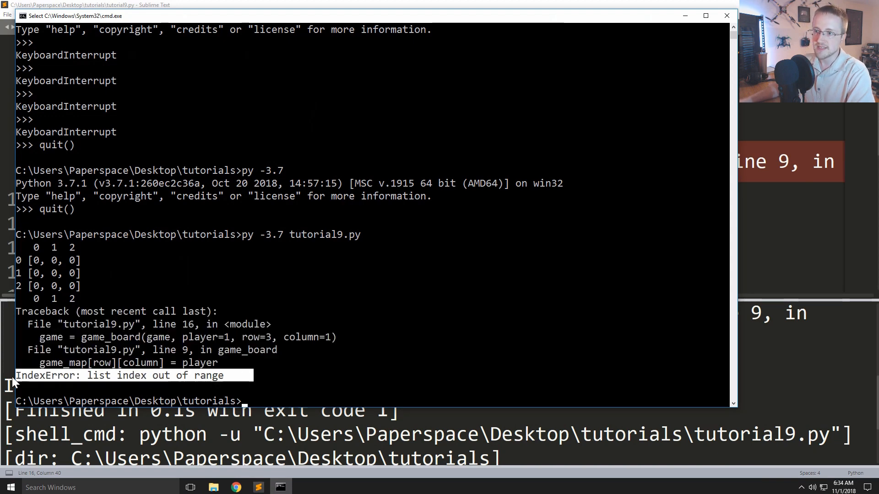
{"action": "right_click", "coordinate": [243, 363]}
{"action": "left_click_drag", "start_coordinate": [135, 352], "coordinate": [23, 328]}
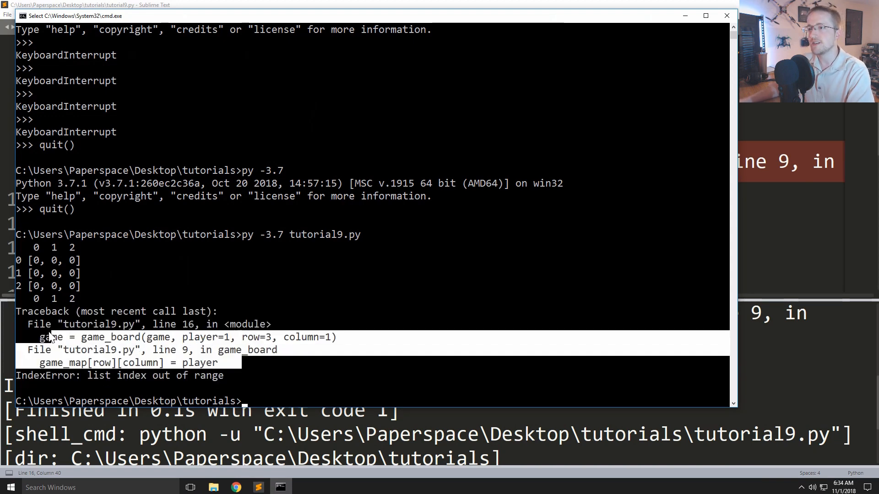
{"action": "left_click", "coordinate": [168, 337]}
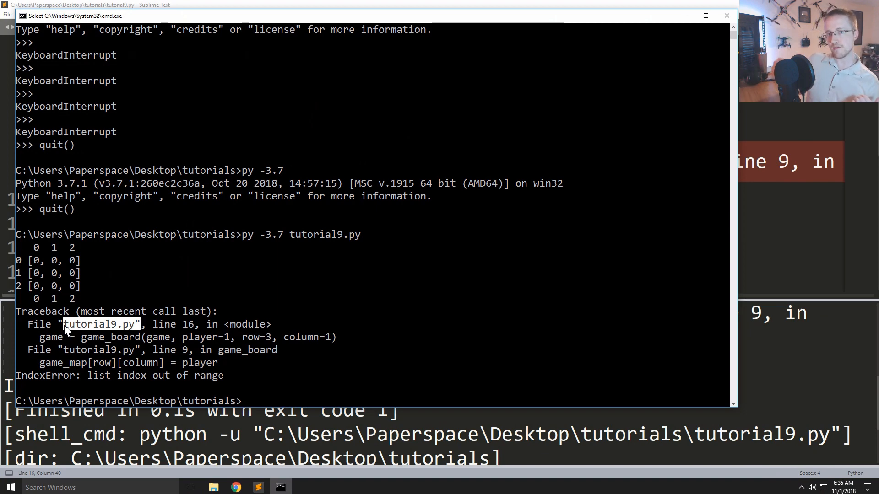
{"action": "left_click_drag", "start_coordinate": [229, 386], "coordinate": [10, 376]}
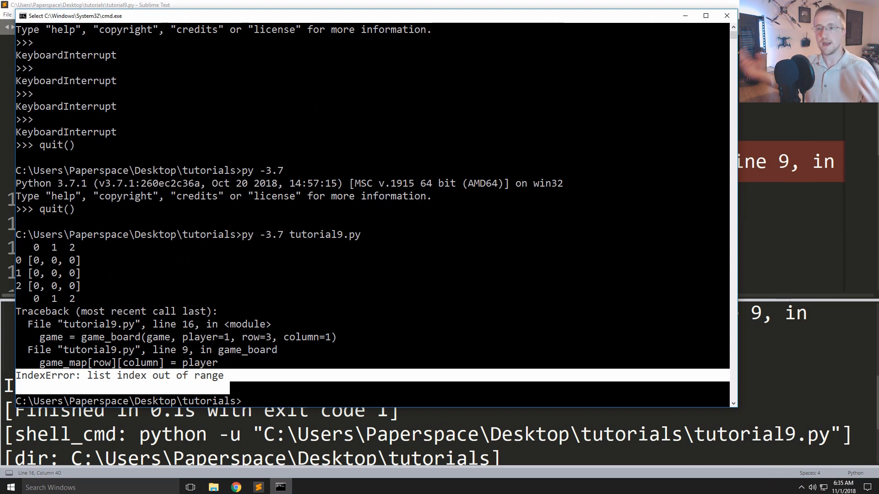
{"action": "left_click_drag", "start_coordinate": [270, 385], "coordinate": [7, 383]}
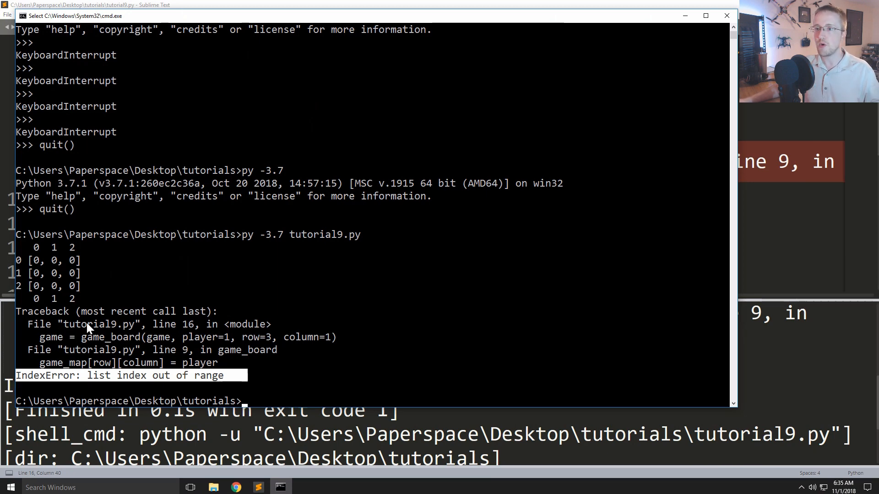
{"action": "left_click_drag", "start_coordinate": [75, 323], "coordinate": [230, 326]}
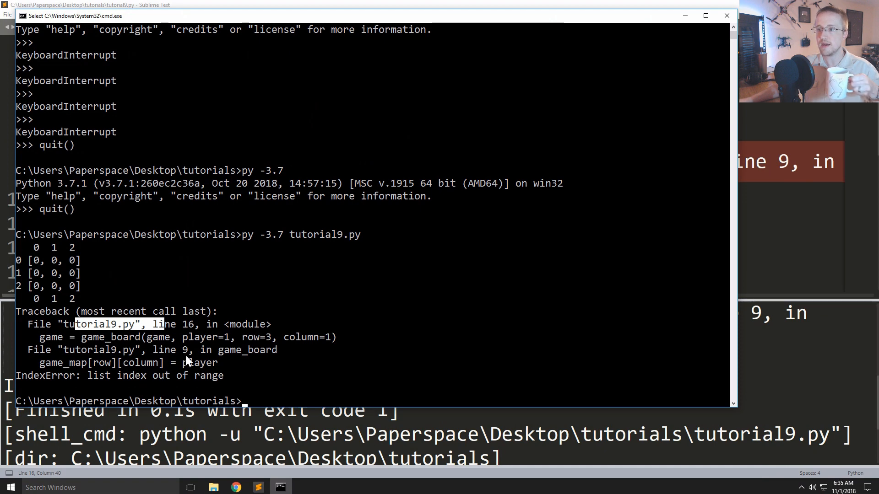
{"action": "left_click_drag", "start_coordinate": [189, 354], "coordinate": [162, 351]}
{"action": "left_click_drag", "start_coordinate": [205, 323], "coordinate": [130, 328]}
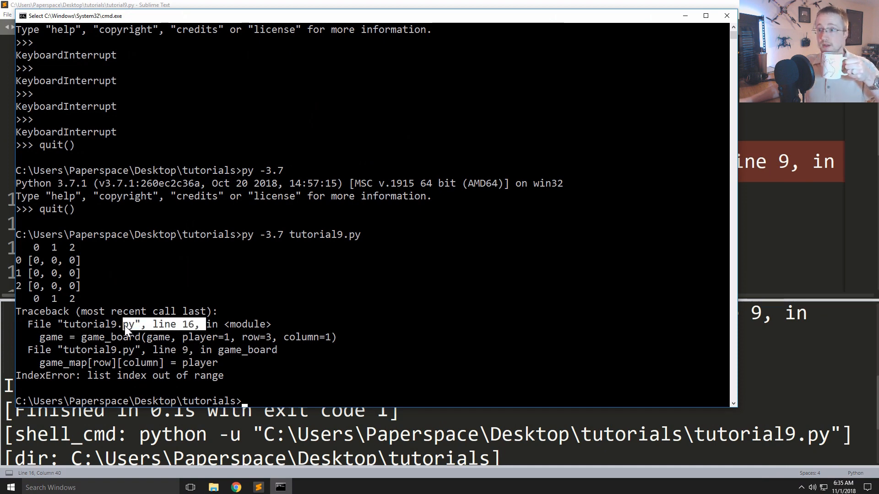
{"action": "left_click_drag", "start_coordinate": [214, 363], "coordinate": [136, 364]}
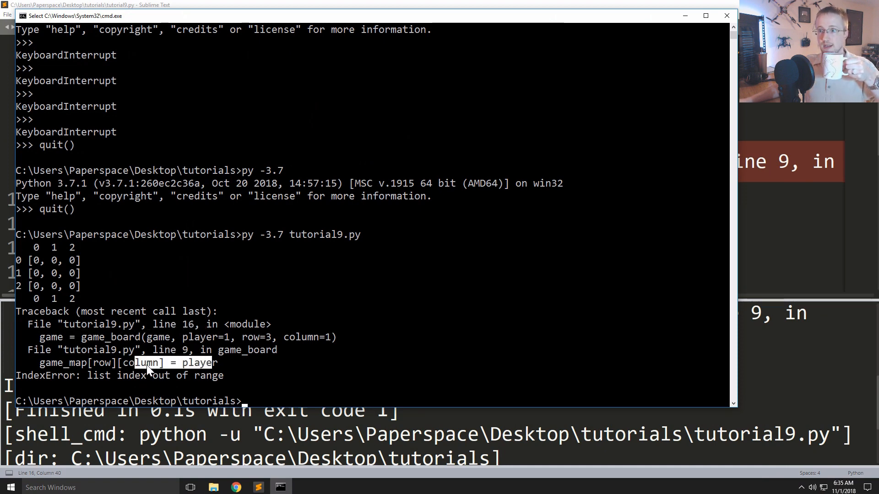
{"action": "left_click_drag", "start_coordinate": [199, 349], "coordinate": [160, 351]}
{"action": "left_click_drag", "start_coordinate": [240, 363], "coordinate": [75, 365]}
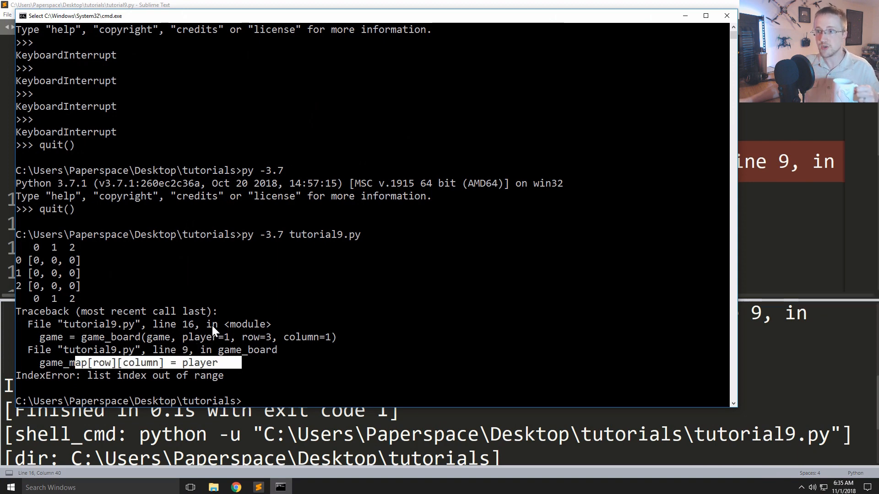
{"action": "left_click_drag", "start_coordinate": [266, 324], "coordinate": [76, 325]}
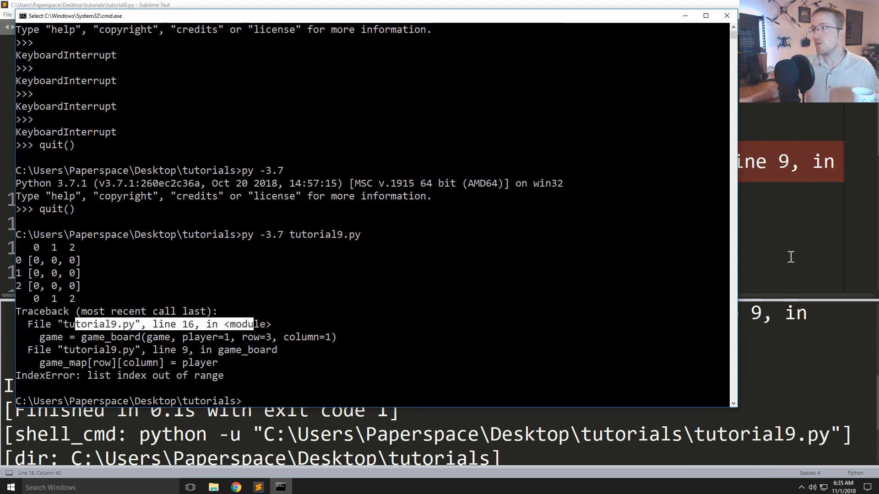
{"action": "left_click", "coordinate": [788, 275]}
{"action": "scroll", "coordinate": [426, 227], "scroll_direction": "down", "scroll_amount": 3}
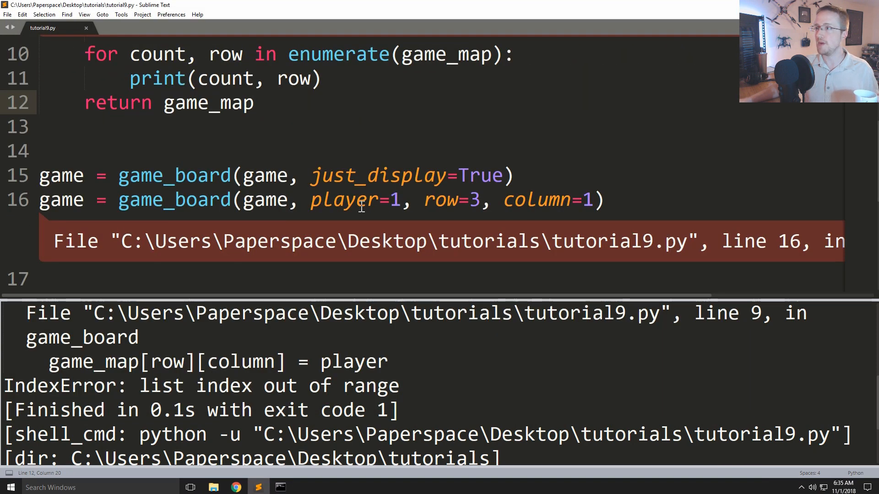
{"action": "left_click_drag", "start_coordinate": [266, 200], "coordinate": [612, 203]}
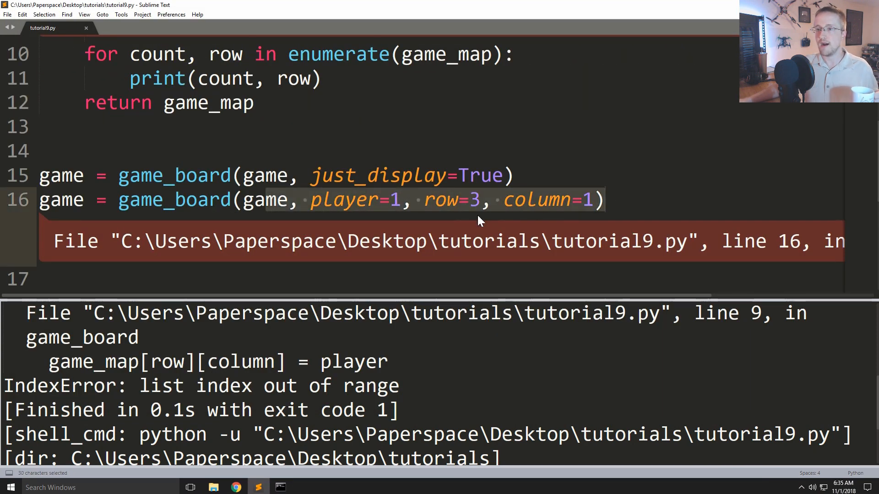
{"action": "left_click", "coordinate": [282, 487]}
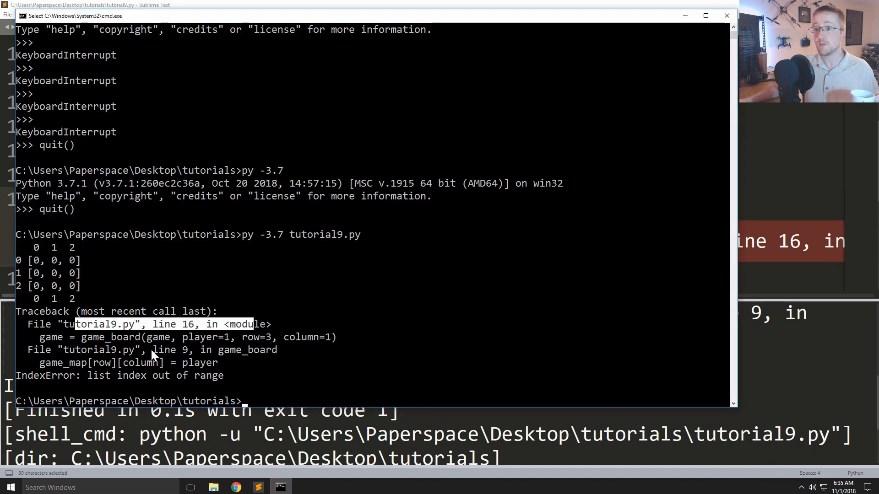
{"action": "left_click_drag", "start_coordinate": [148, 351], "coordinate": [262, 351]}
{"action": "left_click_drag", "start_coordinate": [260, 389], "coordinate": [4, 378]}
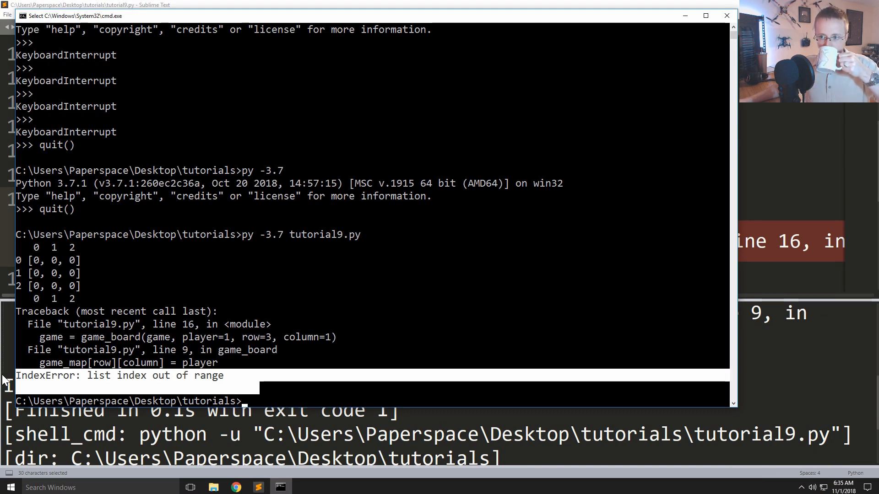
{"action": "left_click", "coordinate": [348, 364]}
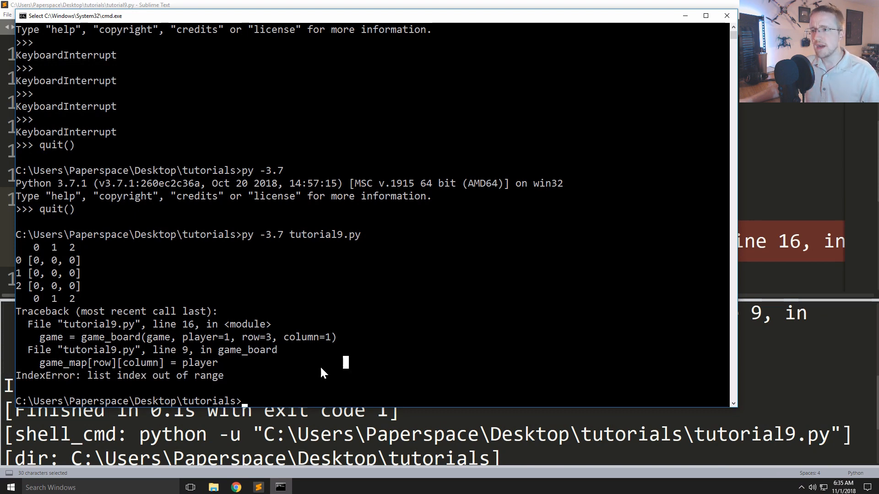
{"action": "left_click_drag", "start_coordinate": [230, 379], "coordinate": [3, 378]}
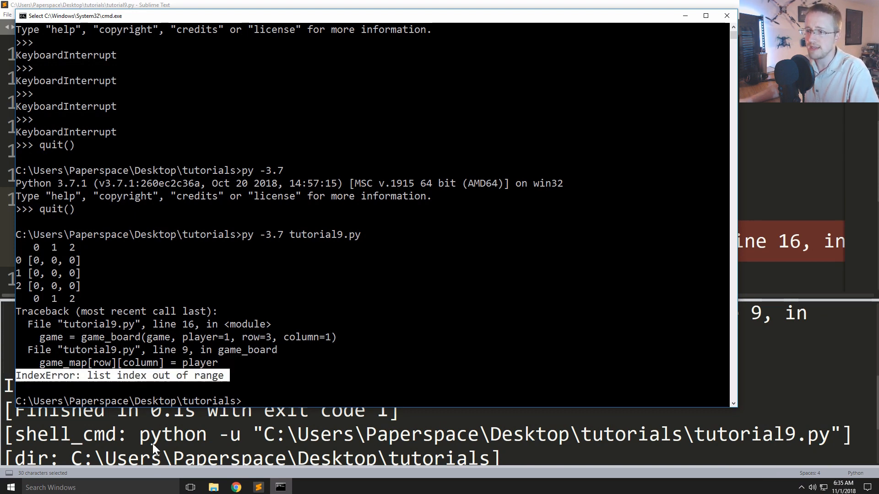
Step: Copy the IndexError message and search Google for it in Chrome
{"action": "right_click", "coordinate": [4, 378]}
{"action": "left_click", "coordinate": [236, 488]}
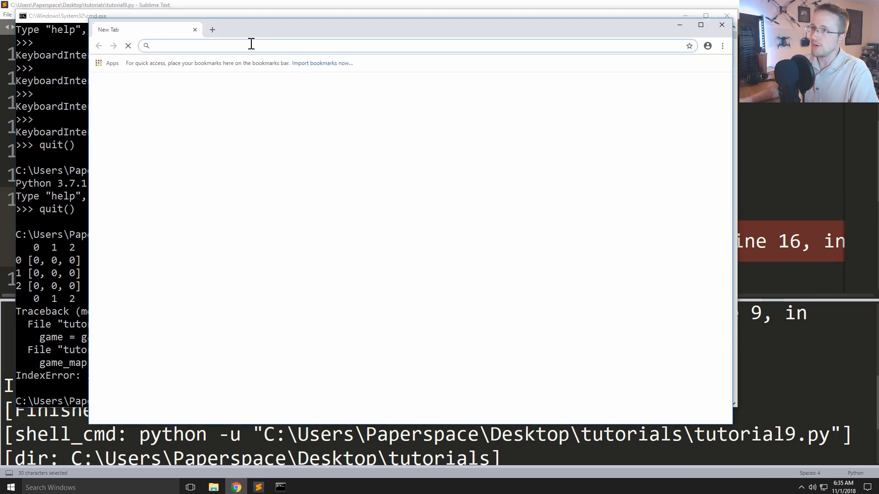
{"action": "type", "text": "googl"}
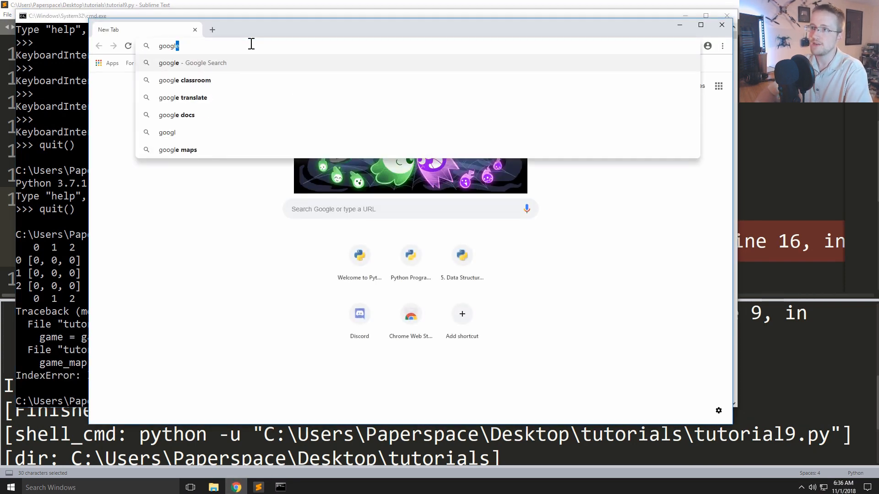
{"action": "type", "text": "e.com"}
{"action": "key", "text": "Return"}
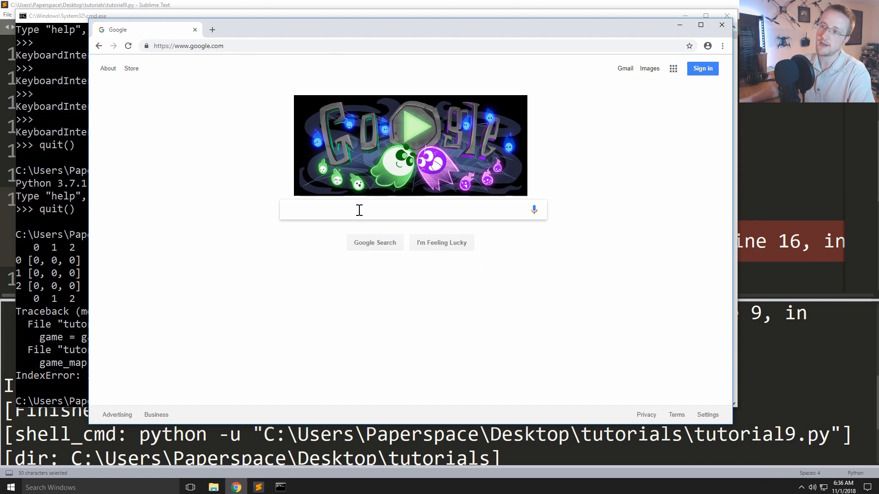
{"action": "left_click", "coordinate": [359, 210]}
{"action": "key", "text": "ctrl+v"}
{"action": "key", "text": "Return"}
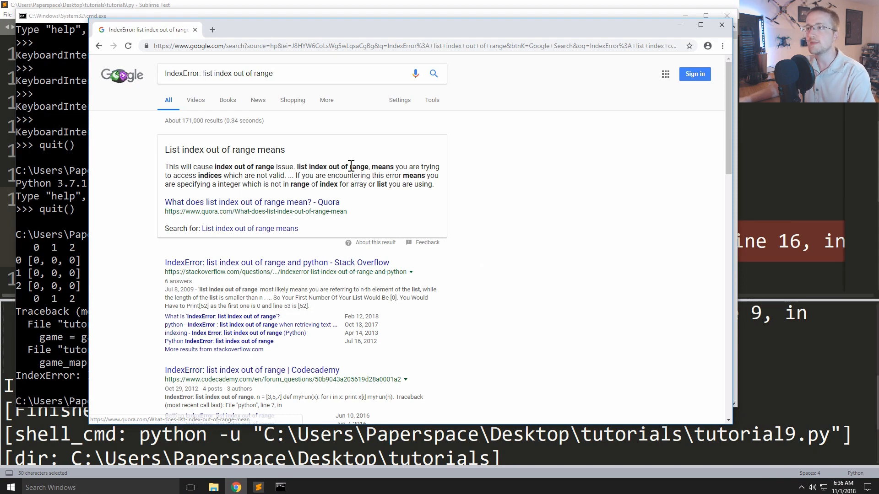
Step: Review the featured snippet, re-search with python added, then close Chrome
{"action": "left_click_drag", "start_coordinate": [209, 167], "coordinate": [300, 185]}
{"action": "left_click", "coordinate": [289, 73]}
{"action": "type", "text": "python"}
{"action": "key", "text": "Return"}
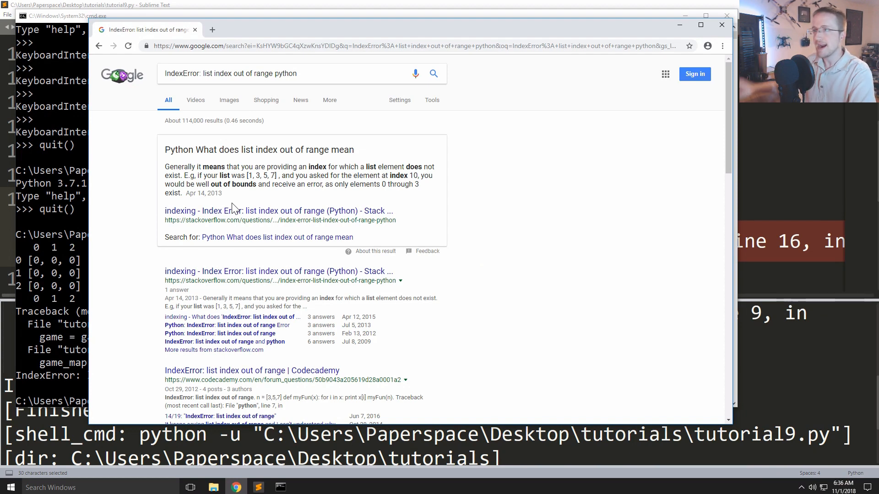
{"action": "left_click", "coordinate": [309, 74]}
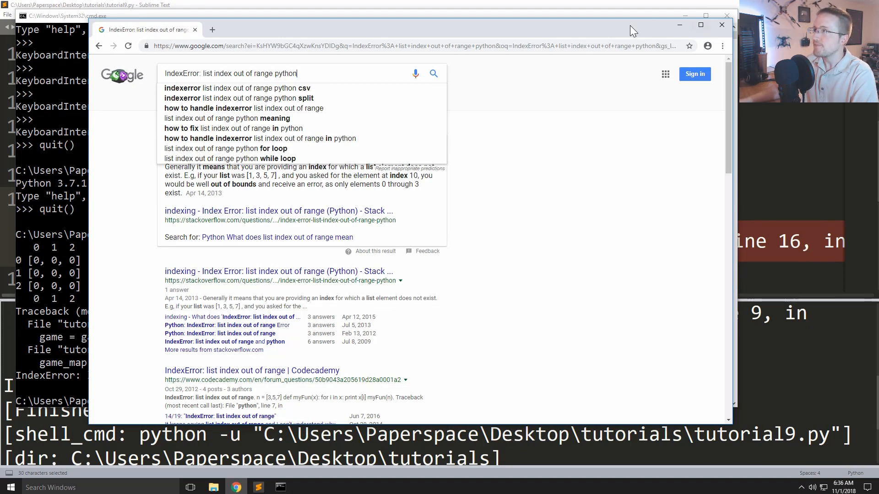
{"action": "left_click", "coordinate": [722, 25]}
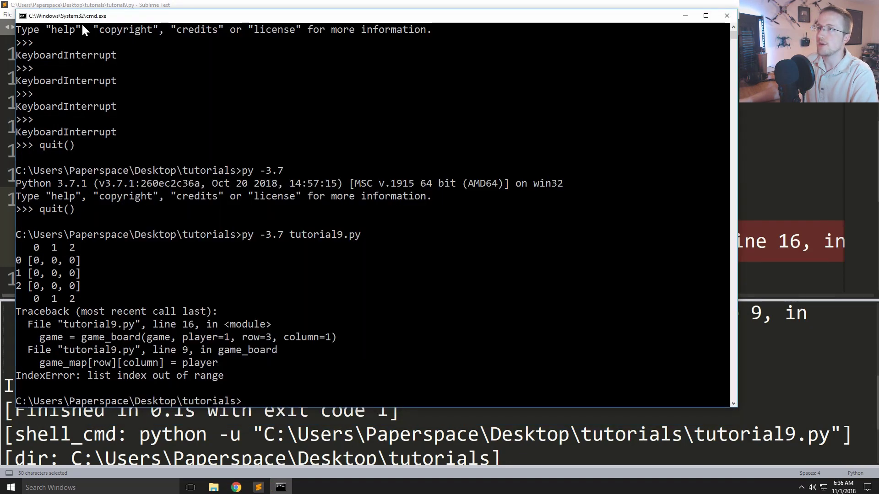
Step: Close cmd, set the second game_board call back to row=2 and run it
{"action": "left_click", "coordinate": [729, 16]}
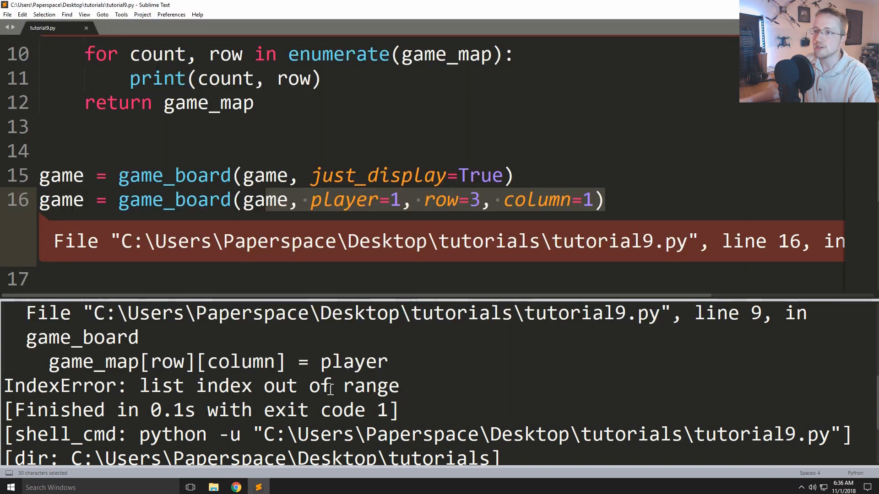
{"action": "left_click_drag", "start_coordinate": [47, 418], "coordinate": [728, 453]}
{"action": "scroll", "coordinate": [617, 378], "scroll_direction": "up", "scroll_amount": 3}
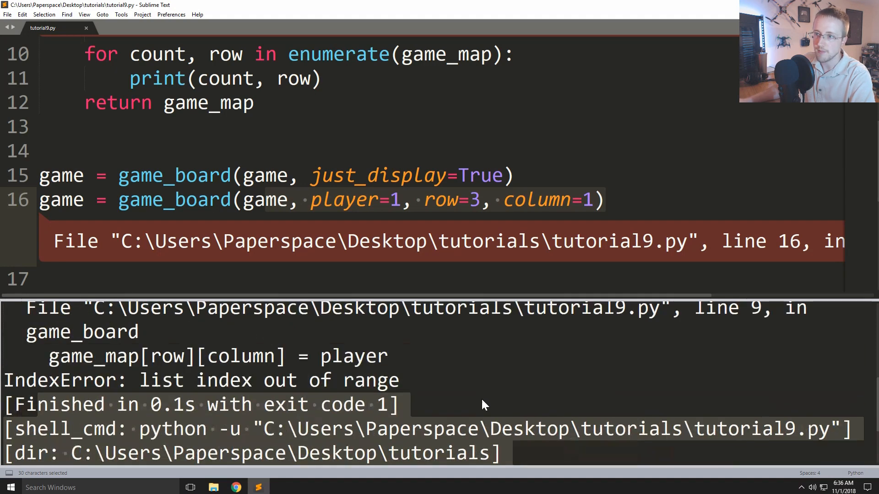
{"action": "key", "text": "Escape"}
{"action": "left_click", "coordinate": [656, 172]}
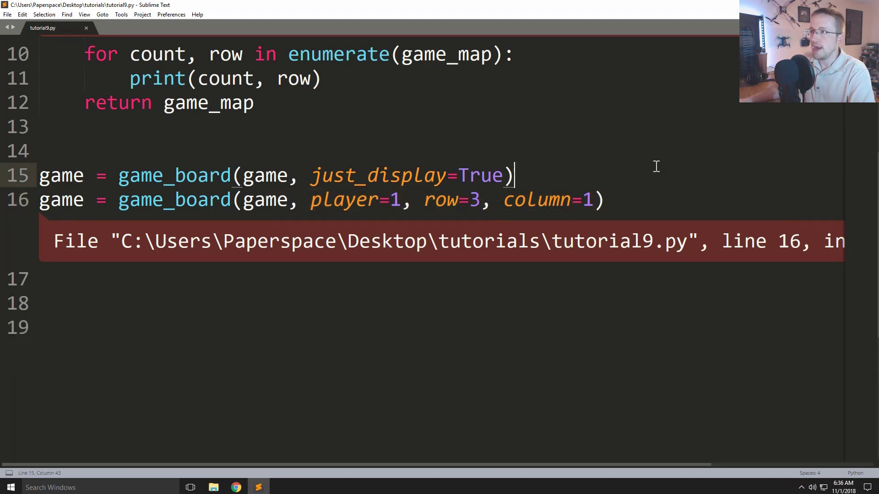
{"action": "left_click", "coordinate": [679, 199]}
{"action": "scroll", "coordinate": [398, 172], "scroll_direction": "up", "scroll_amount": 2}
{"action": "scroll", "coordinate": [398, 171], "scroll_direction": "up", "scroll_amount": 2}
{"action": "scroll", "coordinate": [398, 172], "scroll_direction": "up", "scroll_amount": 2}
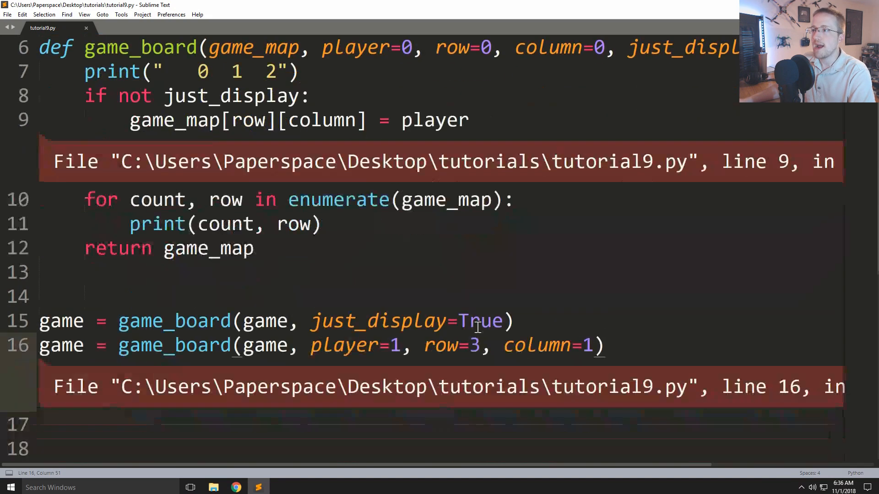
{"action": "left_click", "coordinate": [480, 345]}
{"action": "key", "text": "BackSpace"}
{"action": "type", "text": "2"}
{"action": "key", "text": "ctrl+b"}
Step: Hide the build output and select the game_board function body lines 9 to 12
{"action": "left_click", "coordinate": [446, 221]}
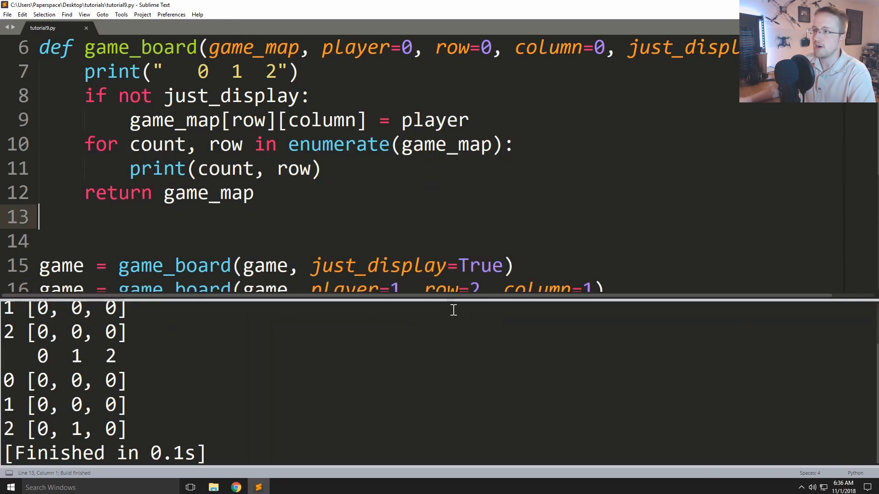
{"action": "key", "text": "Escape"}
{"action": "left_click", "coordinate": [446, 266]}
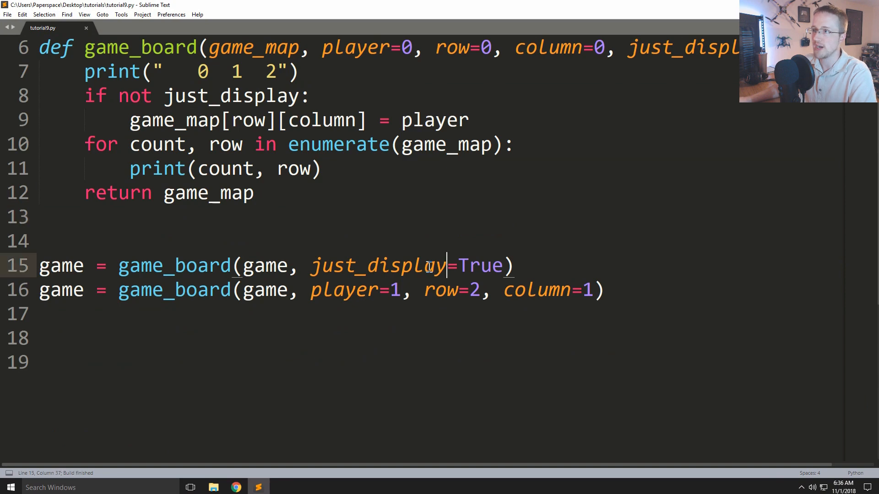
{"action": "scroll", "coordinate": [446, 265], "scroll_direction": "up", "scroll_amount": 4}
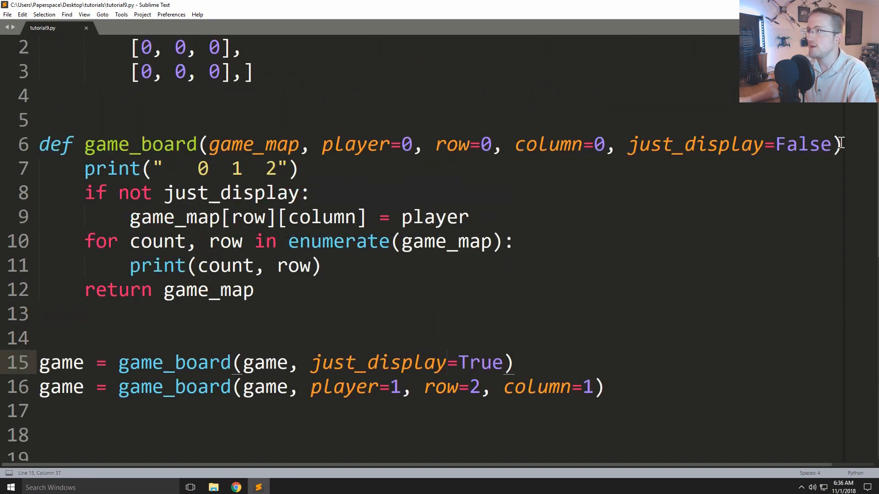
{"action": "left_click_drag", "start_coordinate": [842, 144], "coordinate": [855, 145]}
{"action": "left_click", "coordinate": [632, 169]}
{"action": "left_click_drag", "start_coordinate": [618, 292], "coordinate": [39, 217]}
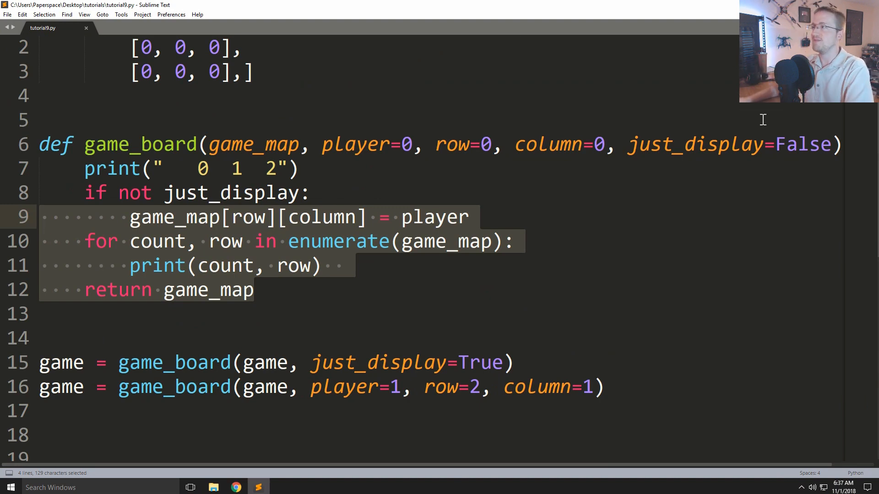
Step: Insert try: after the def line and indent the function body lines 8-13 under it
{"action": "left_click_drag", "start_coordinate": [770, 146], "coordinate": [872, 146]}
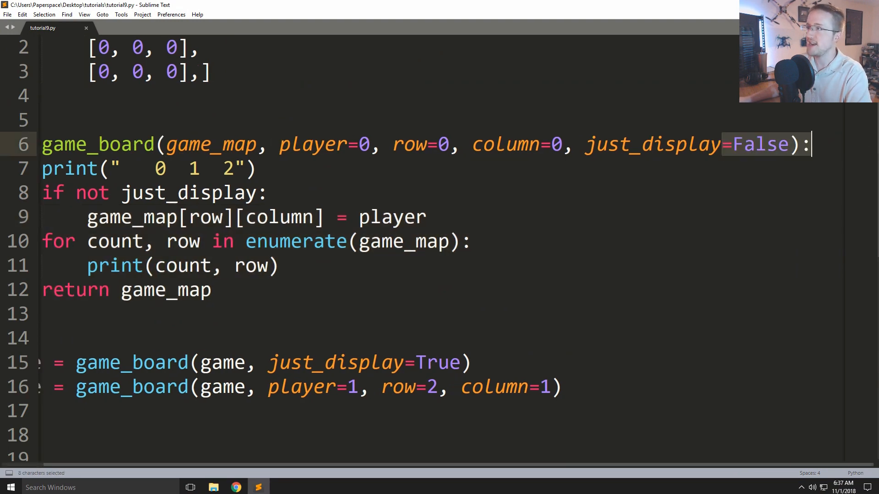
{"action": "left_click", "coordinate": [813, 146]}
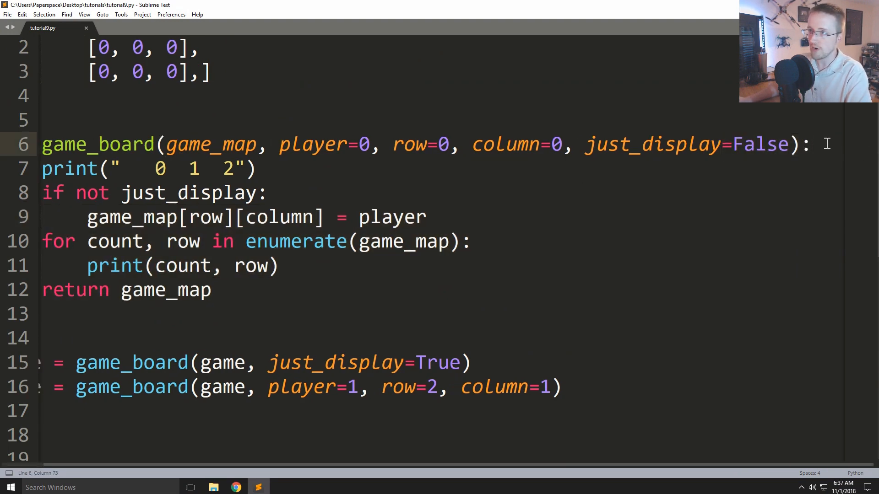
{"action": "key", "text": "Return"}
{"action": "left_click", "coordinate": [426, 242]}
{"action": "mouse_move", "coordinate": [425, 242]}
{"action": "left_mouse_down"}
{"action": "mouse_move", "coordinate": [76, 217]}
{"action": "mouse_move", "coordinate": [0, 180]}
{"action": "left_mouse_up"}
{"action": "left_click", "coordinate": [161, 168]}
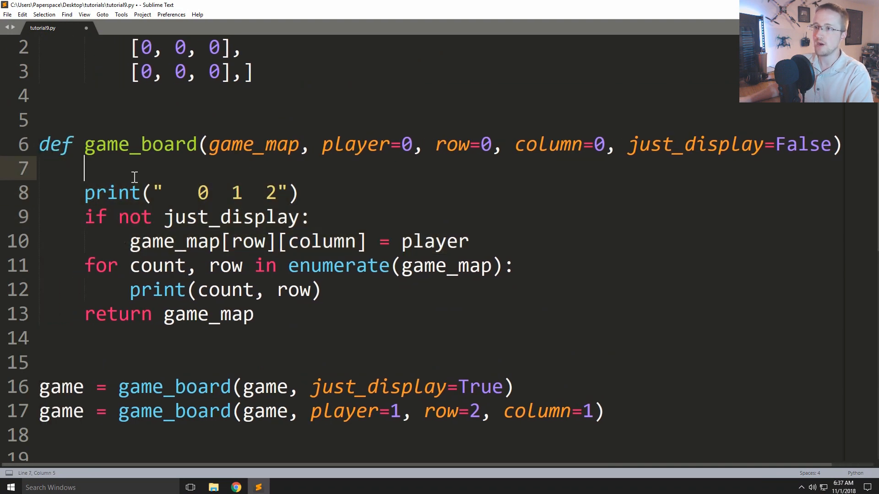
{"action": "type", "text": "try:"}
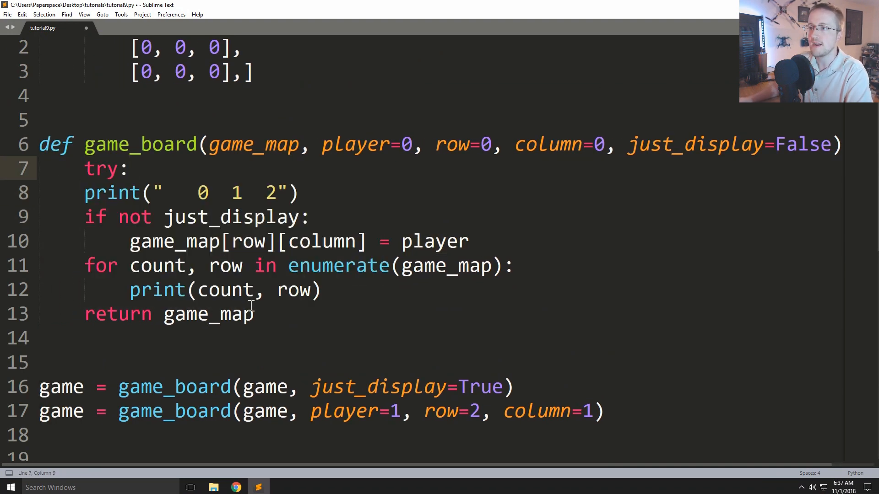
{"action": "left_click_drag", "start_coordinate": [255, 314], "coordinate": [37, 197]}
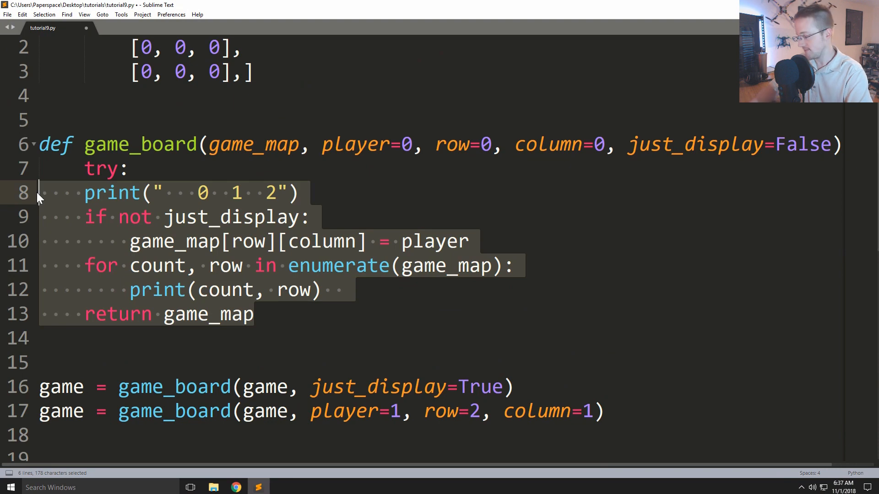
{"action": "key", "text": "Tab"}
Step: Add except: with print("something went wrong!!!") below the body
{"action": "left_click", "coordinate": [136, 339]}
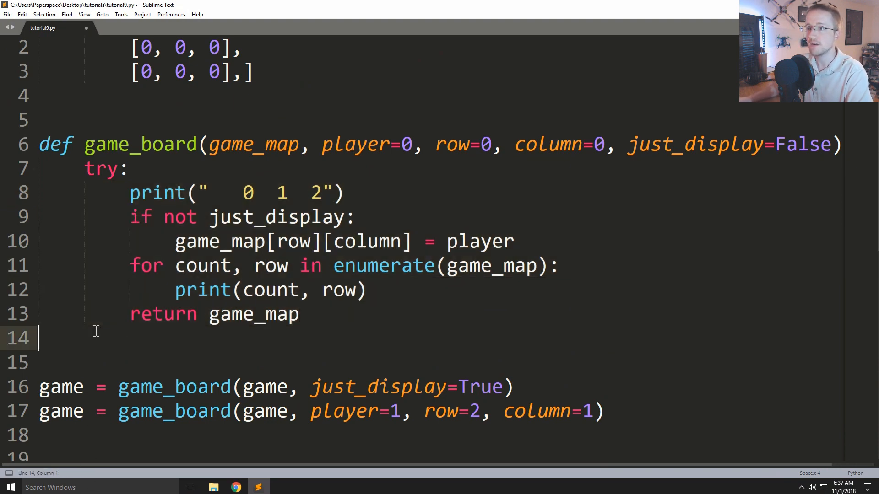
{"action": "type", "text": "except"}
{"action": "key", "text": "Return"}
{"action": "type", "text": "print()\""}
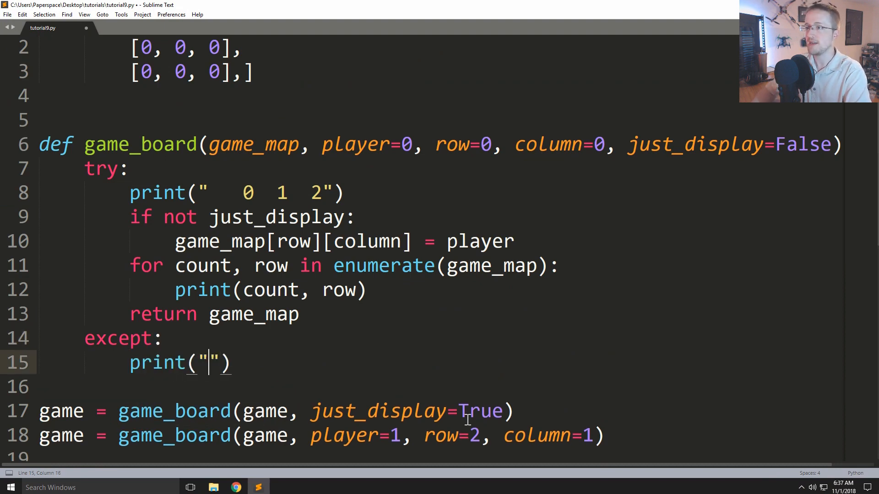
{"action": "type", "text": "somet"}
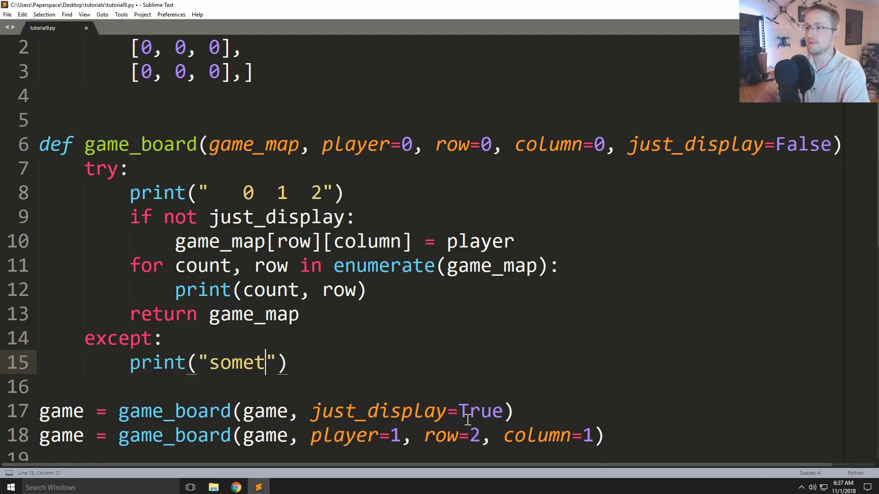
{"action": "type", "text": "hing went wrong!!!"}
Step: Set the second call to row=3 and run it, getting something went wrong!!! in the output
{"action": "left_click", "coordinate": [469, 436]}
{"action": "key", "text": "shift+Right"}
{"action": "type", "text": "3"}
{"action": "key", "text": "ctrl+b"}
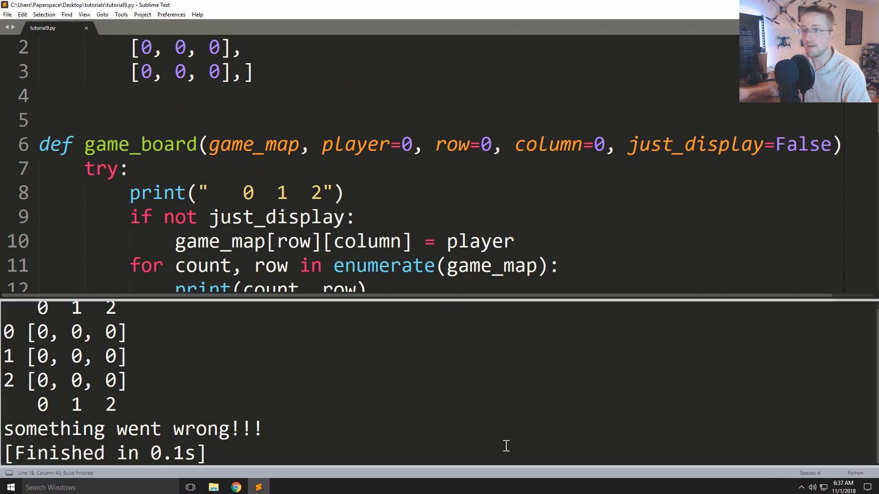
{"action": "left_click_drag", "start_coordinate": [305, 432], "coordinate": [25, 430]}
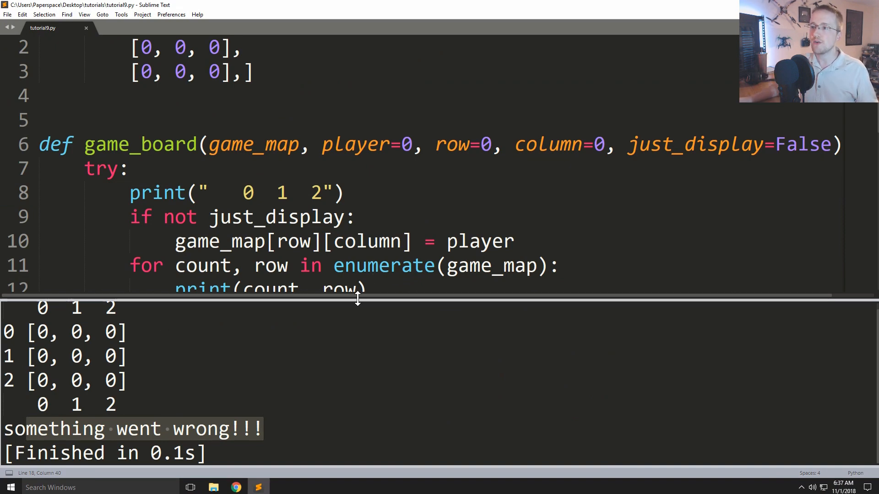
Step: Shrink the output panel and select the error message string on line 15
{"action": "left_click_drag", "start_coordinate": [358, 299], "coordinate": [365, 351]}
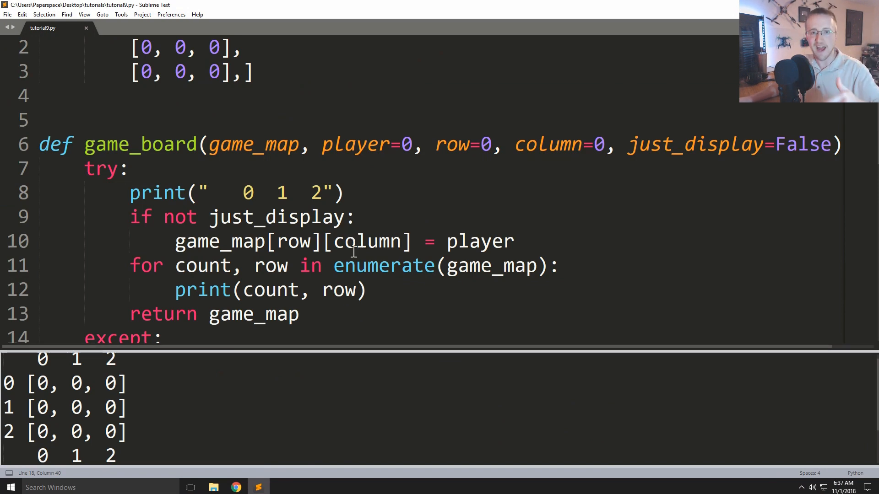
{"action": "left_click", "coordinate": [372, 268]}
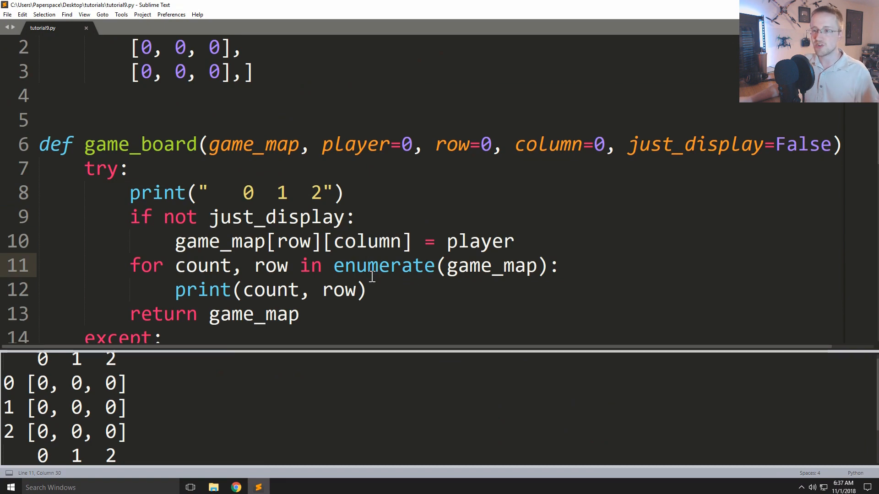
{"action": "scroll", "coordinate": [371, 275], "scroll_direction": "down", "scroll_amount": 1}
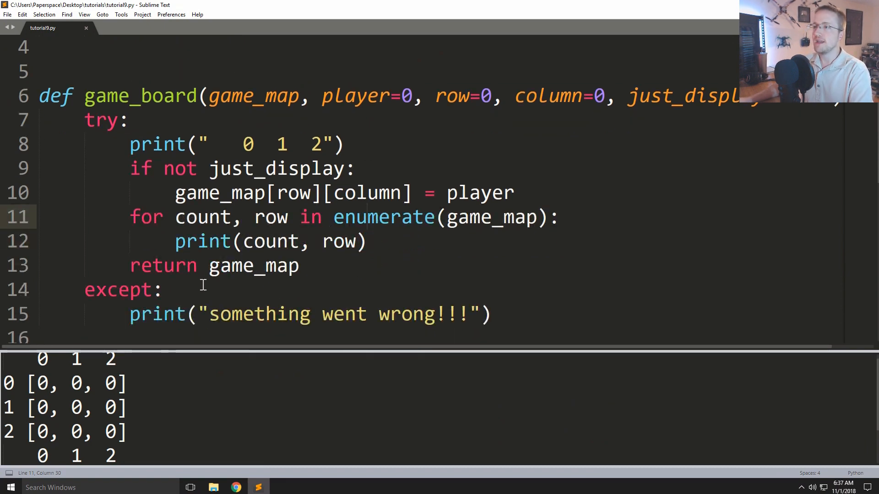
{"action": "left_click_drag", "start_coordinate": [209, 315], "coordinate": [448, 309]}
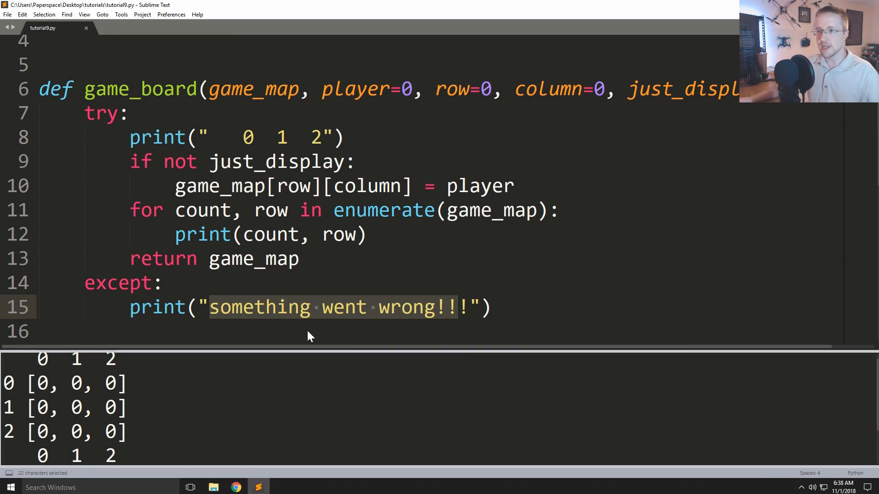
Step: Change except: to except IndexError as e: and clear the old message string
{"action": "left_click", "coordinate": [152, 283]}
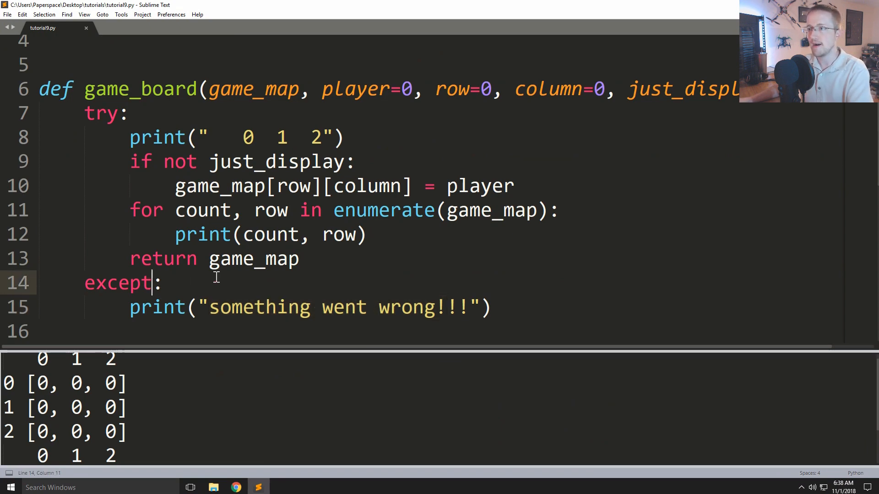
{"action": "type", "text": "indexError "}
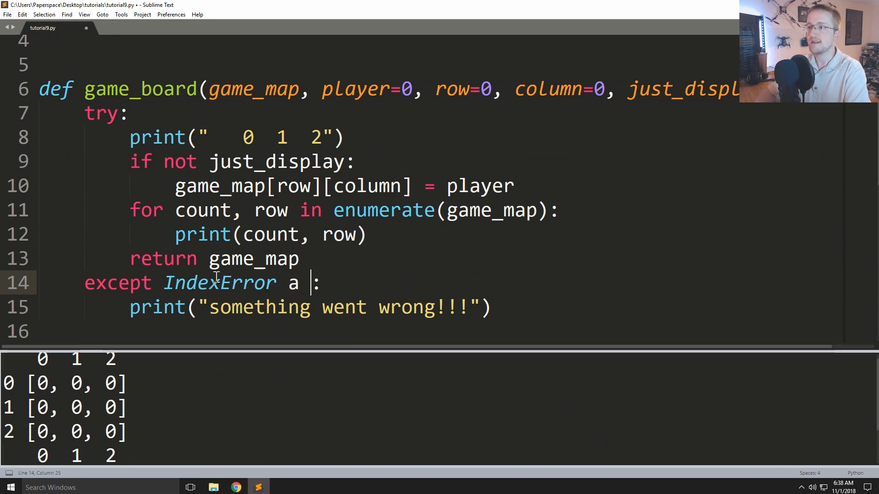
{"action": "type", "text": "s e"}
{"action": "key", "text": "Escape"}
{"action": "left_click", "coordinate": [384, 138]}
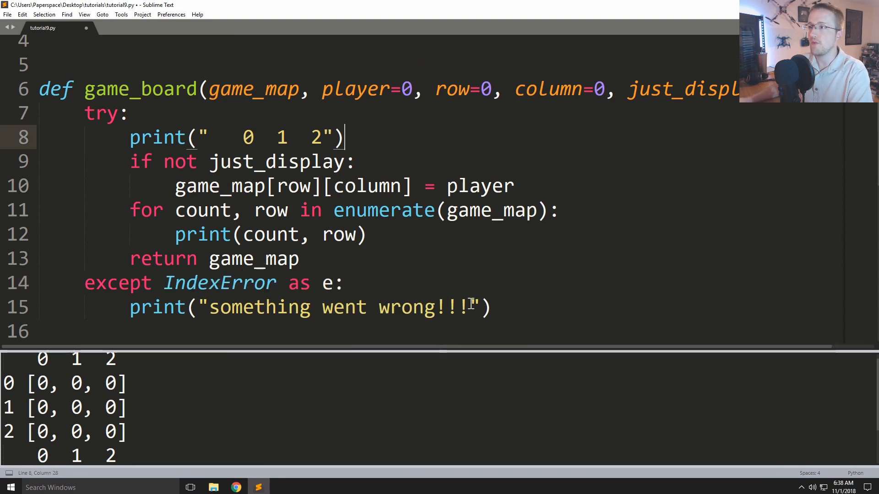
{"action": "left_click_drag", "start_coordinate": [471, 307], "coordinate": [209, 307]}
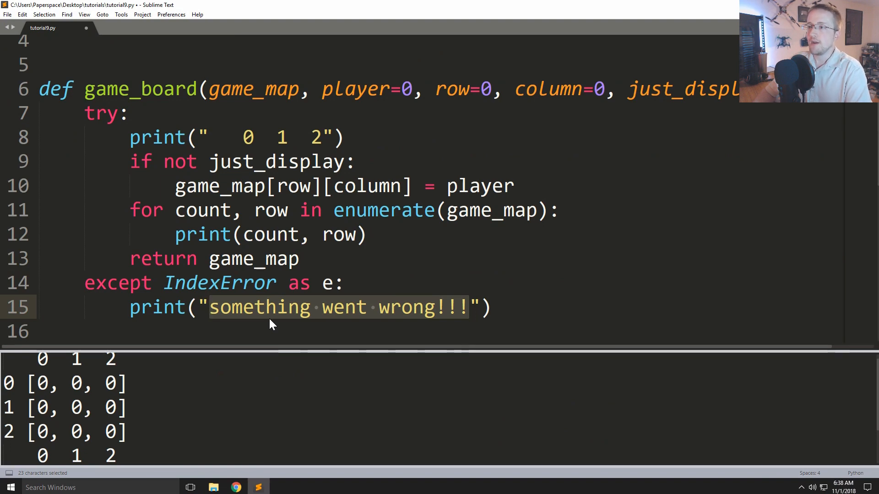
{"action": "type", "text": "G"}
{"action": "key", "text": "BackSpace"}
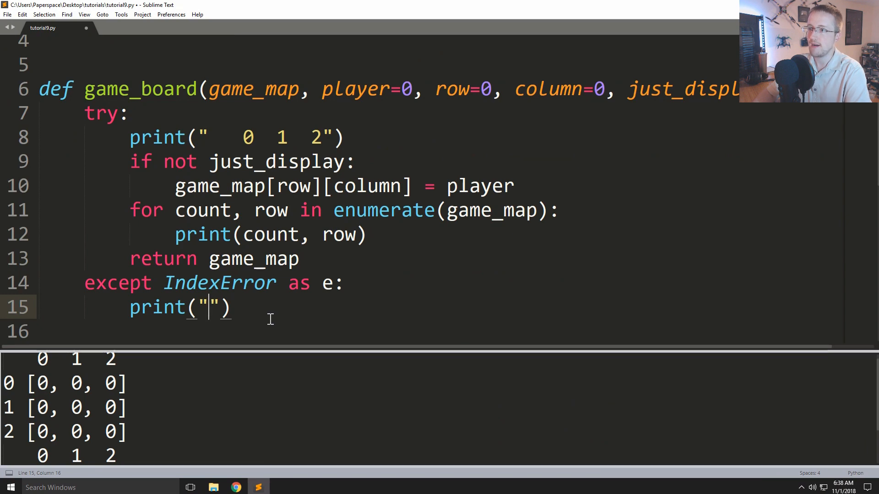
{"action": "type", "text": "ERro"}
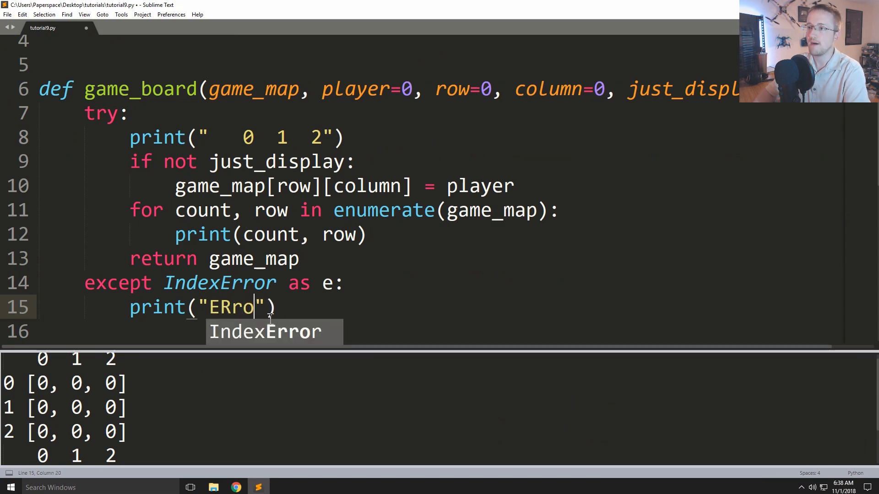
Step: Write print("Error: did you input row/column as 0 1 or 2?", e) in the handler
{"action": "key", "text": "BackSpace"}
{"action": "key", "text": "BackSpace"}
{"action": "key", "text": "BackSpace"}
{"action": "type", "text": "rror: did you input row/column "}
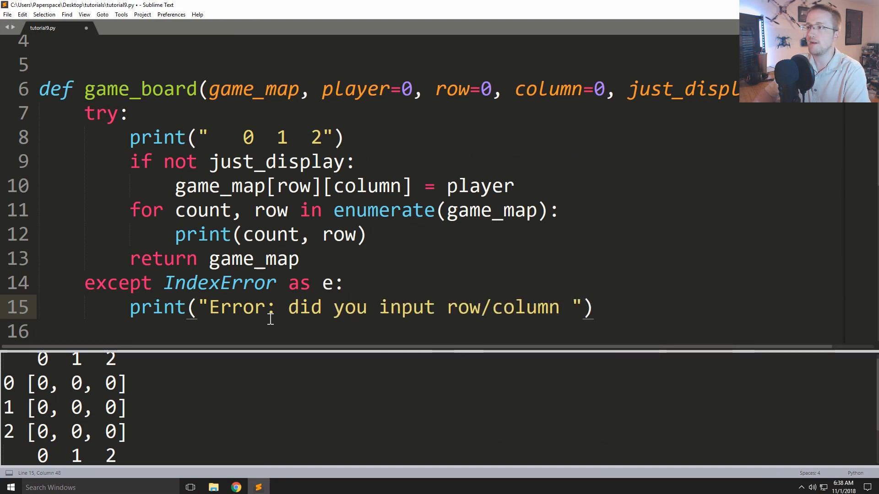
{"action": "type", "text": "between 0"}
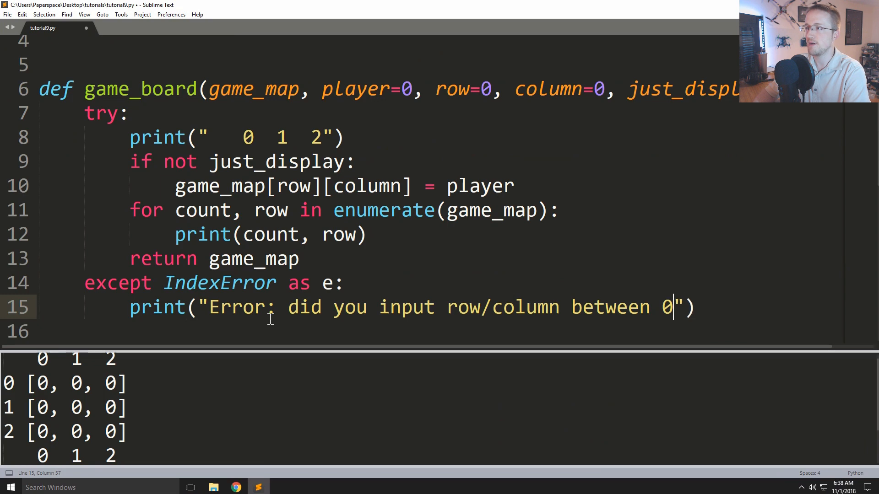
{"action": "key", "text": "BackSpace"}
{"action": "key", "text": "BackSpace"}
{"action": "key", "text": "BackSpace"}
{"action": "key", "text": "BackSpace"}
{"action": "key", "text": "BackSpace"}
{"action": "key", "text": "BackSpace"}
{"action": "key", "text": "BackSpace"}
{"action": "type", "text": "as 0 1 or 2?"}
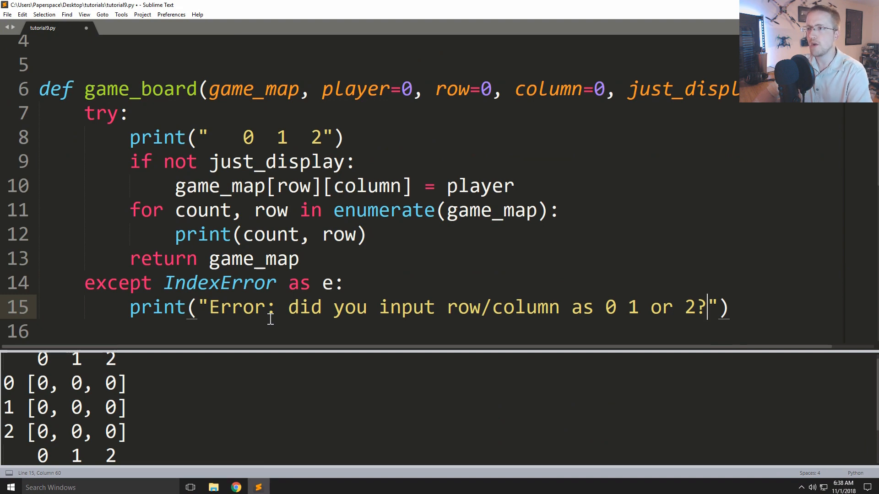
{"action": "key", "text": "Right"}
{"action": "type", "text": ",e"}
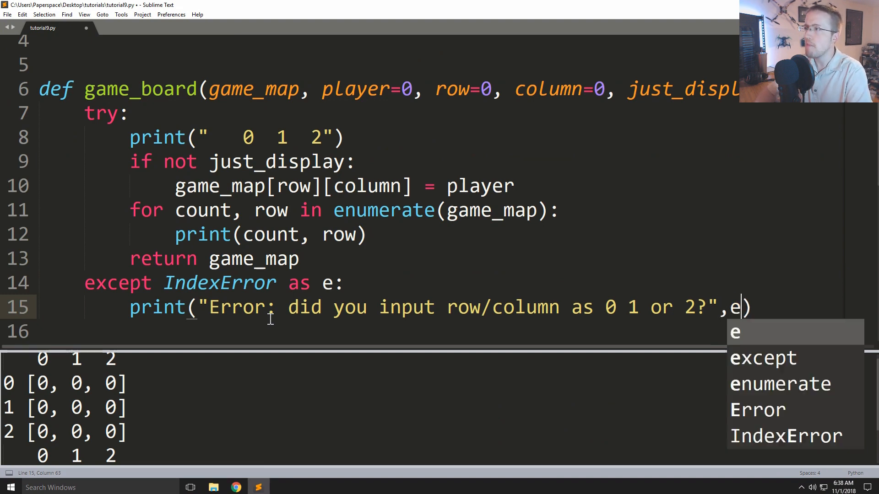
{"action": "key", "text": "Left"}
{"action": "key", "text": "Right"}
{"action": "left_click", "coordinate": [349, 283]}
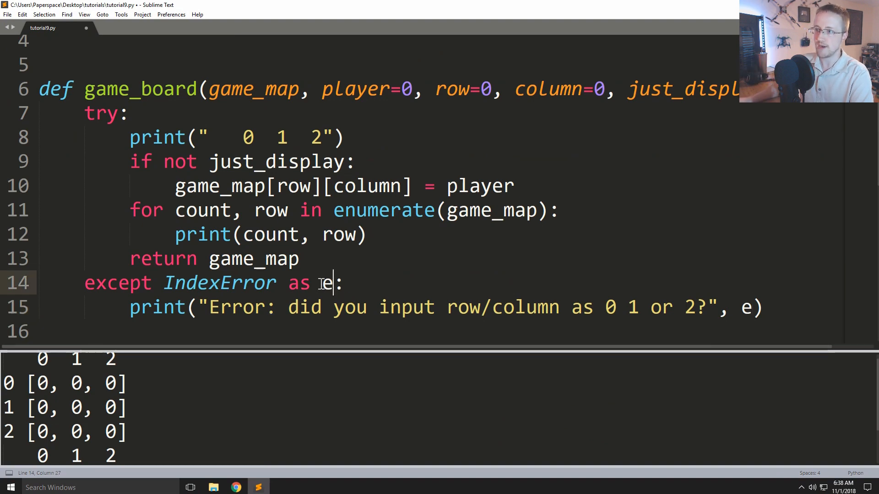
Step: Run the script and check the printed error message with list index out of range
{"action": "key", "text": "ctrl+b"}
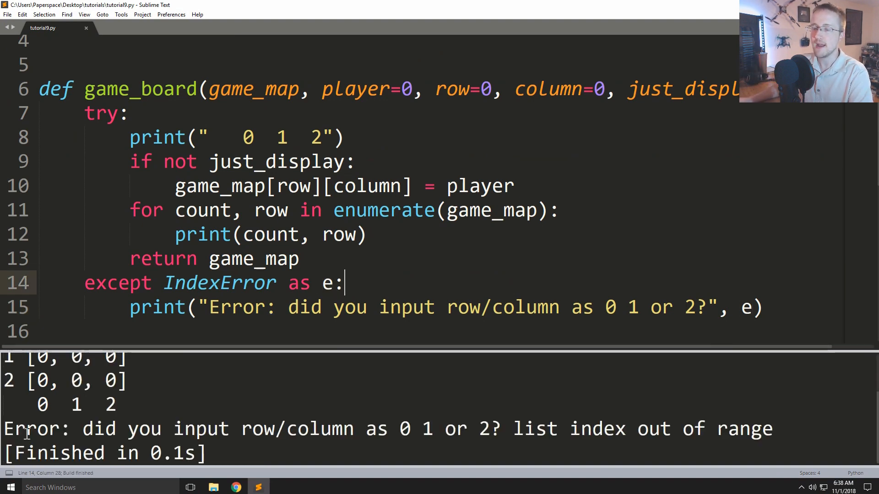
{"action": "left_click_drag", "start_coordinate": [5, 430], "coordinate": [286, 430]}
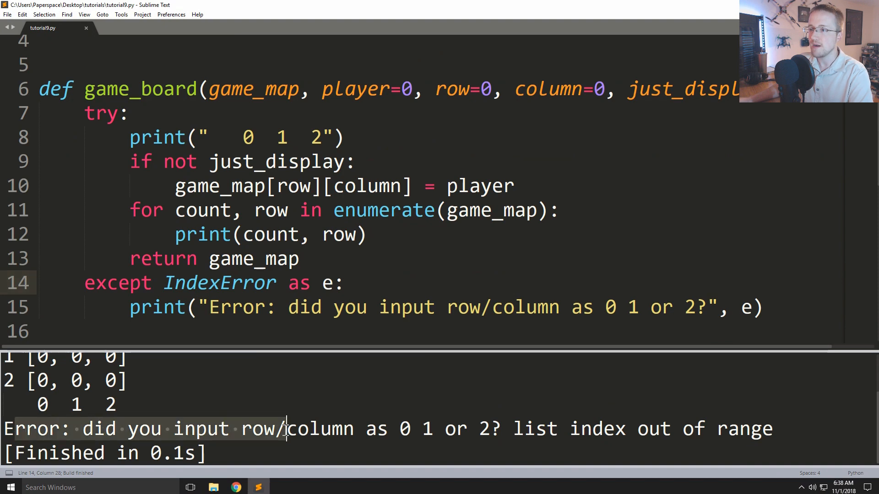
{"action": "left_click_drag", "start_coordinate": [384, 429], "coordinate": [424, 429]}
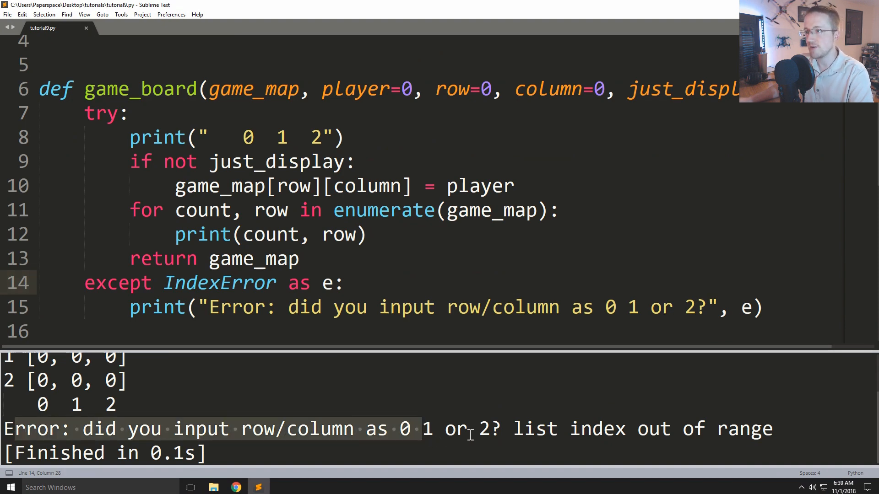
{"action": "left_click", "coordinate": [538, 429]}
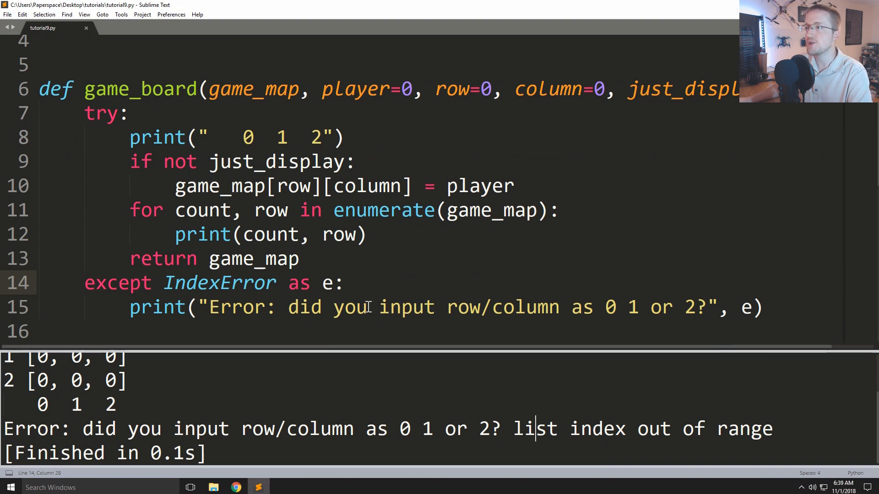
Step: Reword the message to "Error: make sure you input row/column as 0 1 or 2?" and rerun
{"action": "left_click", "coordinate": [299, 308]}
{"action": "key", "text": "BackSpace"}
{"action": "type", "text": "am"}
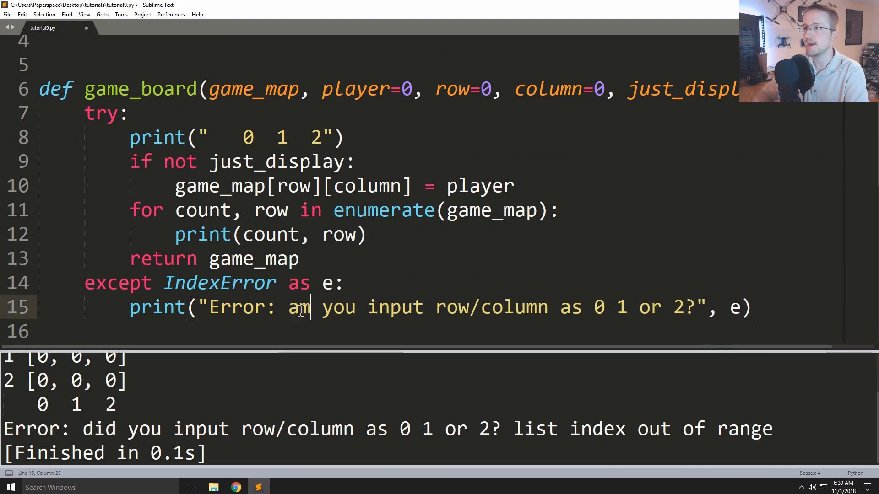
{"action": "key", "text": "Delete"}
{"action": "key", "text": "Delete"}
{"action": "type", "text": "make sure"}
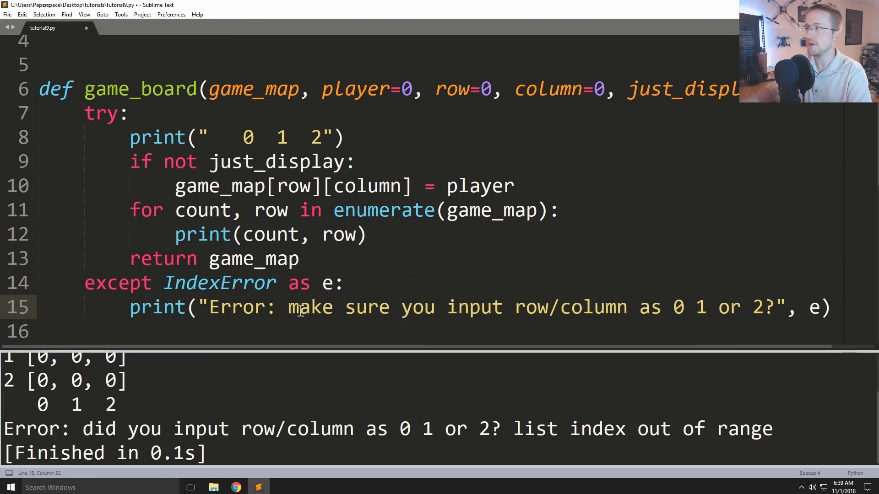
{"action": "left_click_drag", "start_coordinate": [141, 429], "coordinate": [445, 429]}
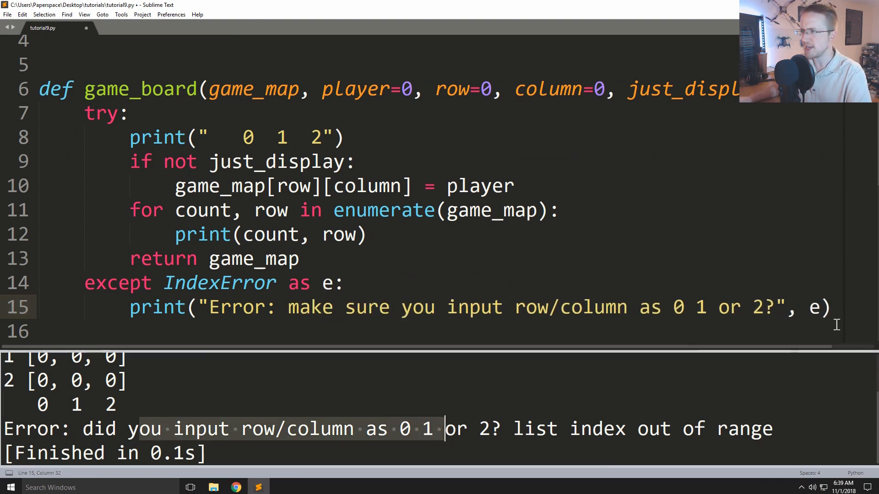
{"action": "left_click", "coordinate": [810, 310]}
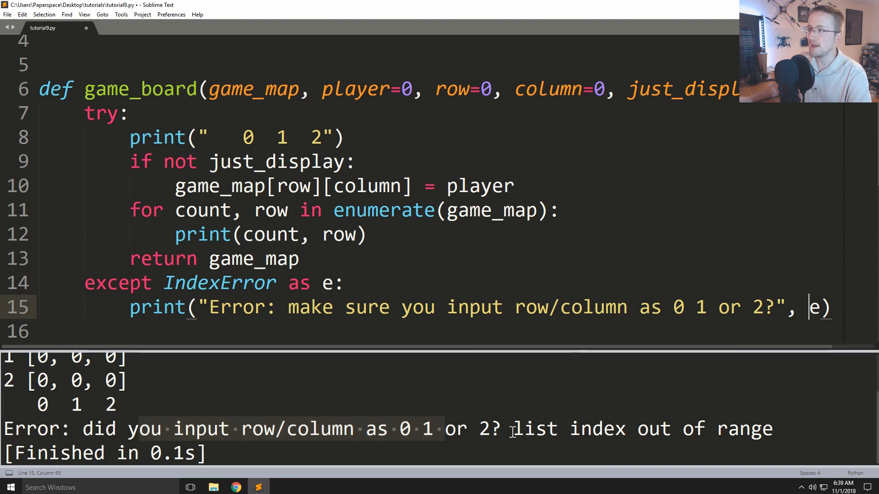
{"action": "left_click_drag", "start_coordinate": [515, 429], "coordinate": [775, 430]}
{"action": "left_click", "coordinate": [490, 282]}
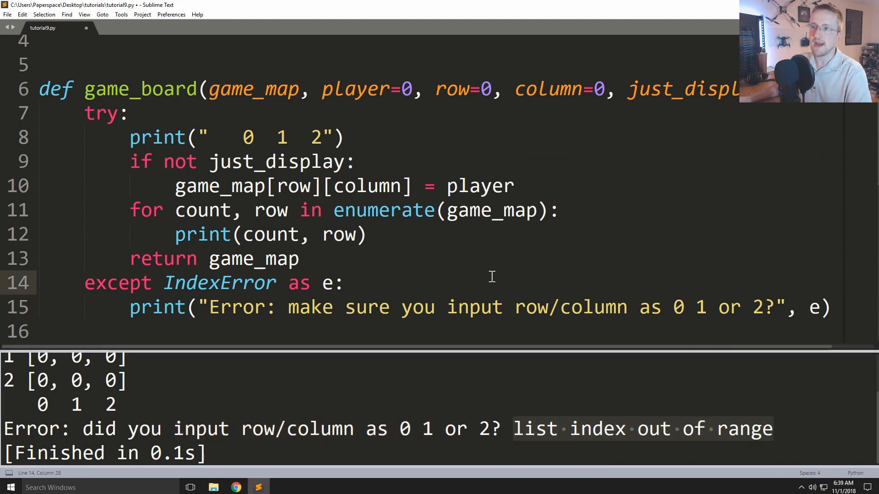
{"action": "key", "text": "ctrl+s"}
{"action": "key", "text": "ctrl+b"}
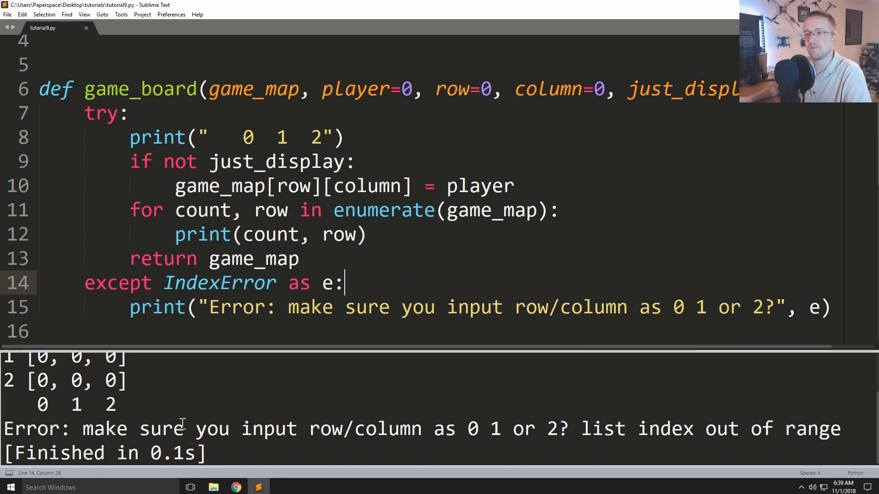
{"action": "left_click_drag", "start_coordinate": [197, 428], "coordinate": [345, 453]}
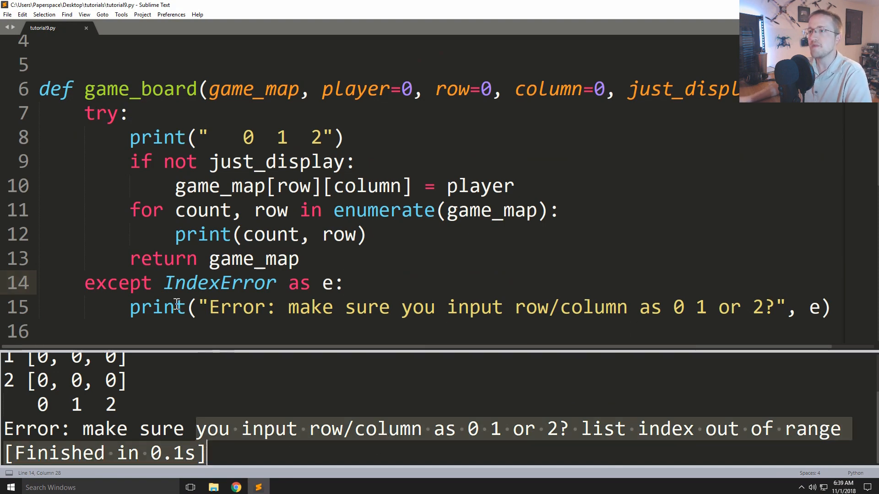
{"action": "left_click", "coordinate": [198, 288]}
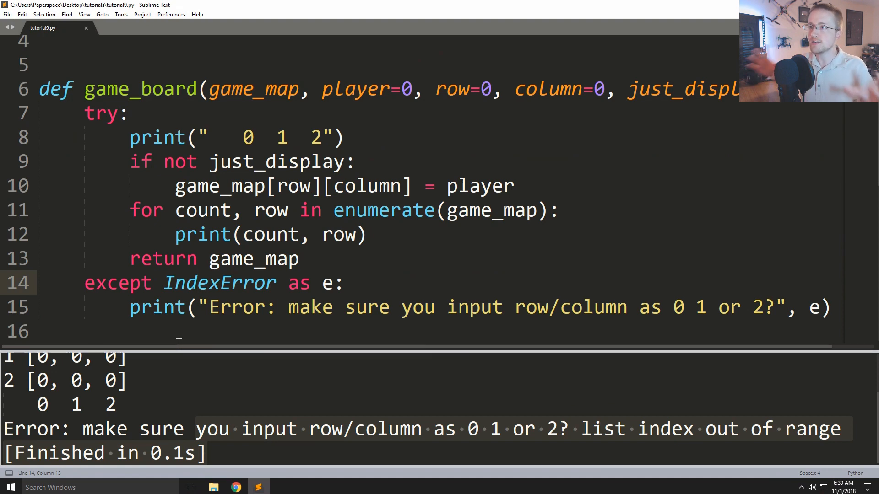
{"action": "double_click", "coordinate": [296, 186]}
{"action": "double_click", "coordinate": [373, 190]}
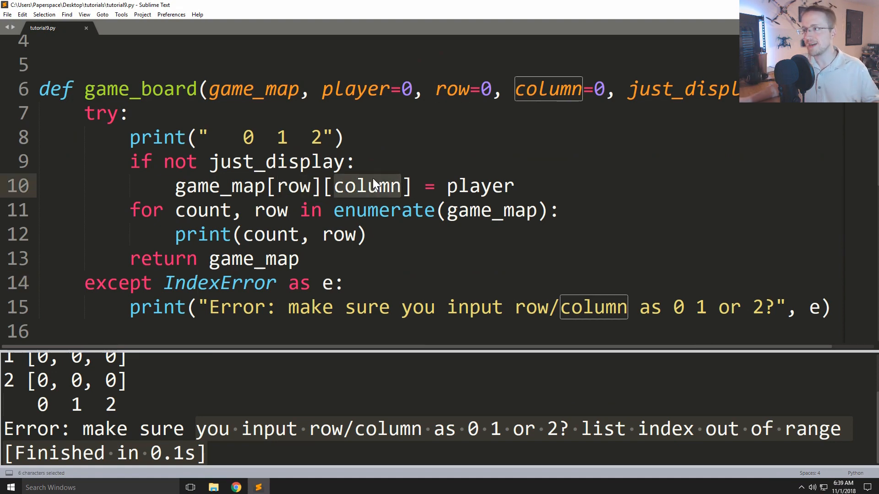
{"action": "left_click_drag", "start_coordinate": [676, 307], "coordinate": [807, 319]}
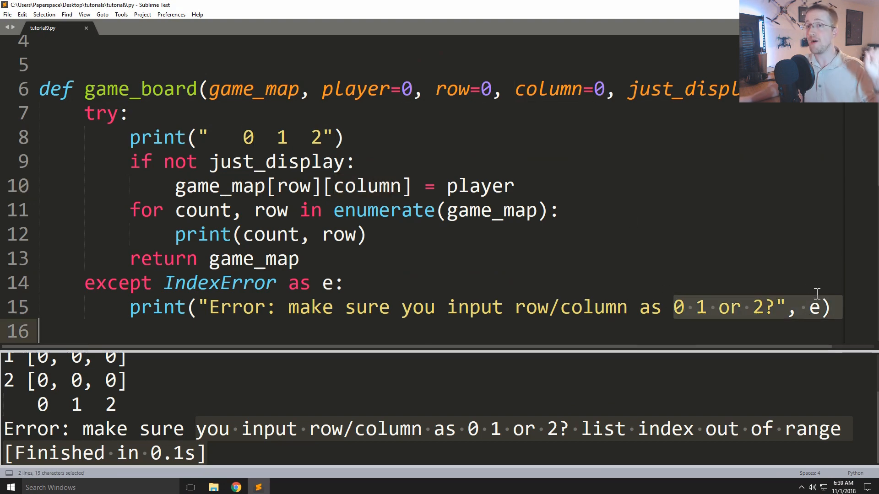
{"action": "left_click", "coordinate": [821, 319]}
{"action": "scroll", "coordinate": [841, 310], "scroll_direction": "right", "scroll_amount": 1}
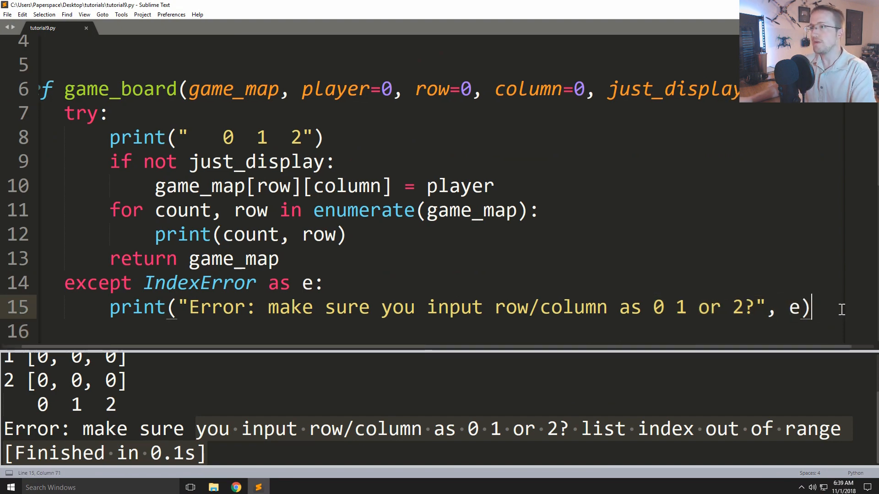
{"action": "scroll", "coordinate": [522, 186], "scroll_direction": "down", "scroll_amount": 1}
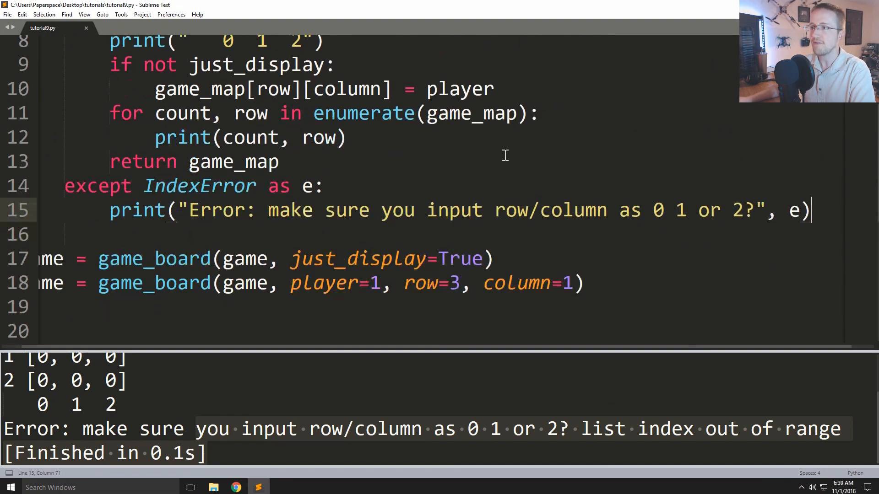
Step: Replace the second call's first argument with game_board itself
{"action": "left_click_drag", "start_coordinate": [604, 284], "coordinate": [23, 238]}
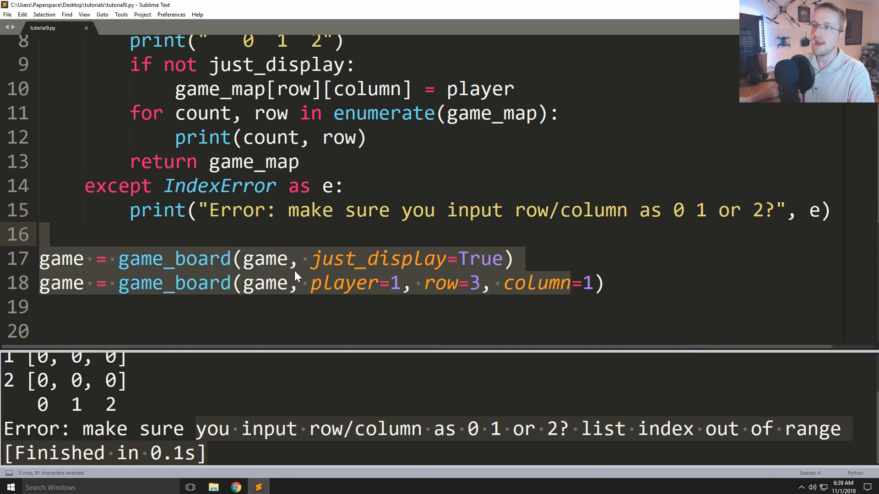
{"action": "scroll", "coordinate": [294, 271], "scroll_direction": "up", "scroll_amount": 1}
{"action": "scroll", "coordinate": [295, 271], "scroll_direction": "down", "scroll_amount": 1}
{"action": "double_click", "coordinate": [269, 311]}
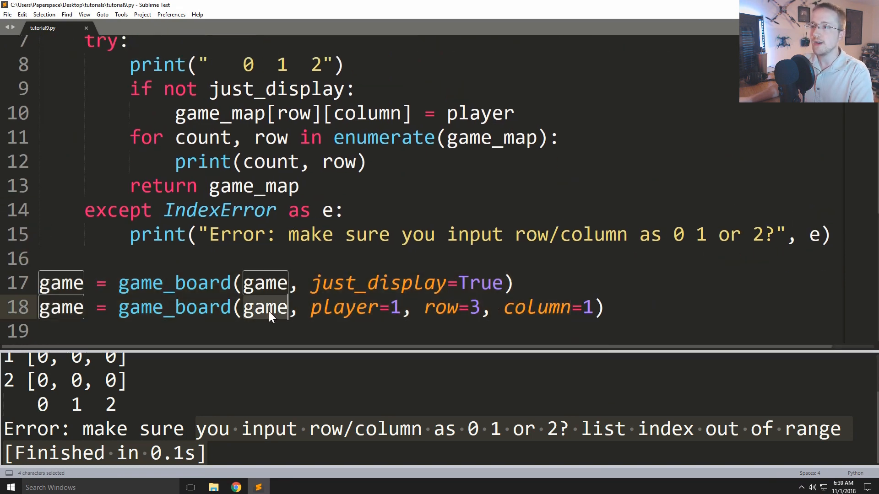
{"action": "type", "text": "game_b"}
{"action": "key", "text": "Tab"}
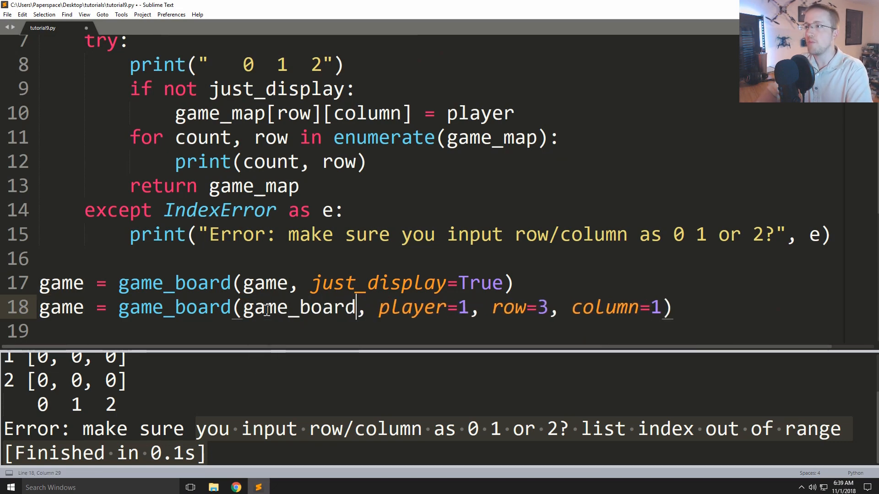
{"action": "left_click", "coordinate": [310, 283]}
{"action": "left_click_drag", "start_coordinate": [72, 307], "coordinate": [356, 312]}
Step: Run the script, which flags errors at lines 10 and 18, then close the build output
{"action": "left_click", "coordinate": [412, 235]}
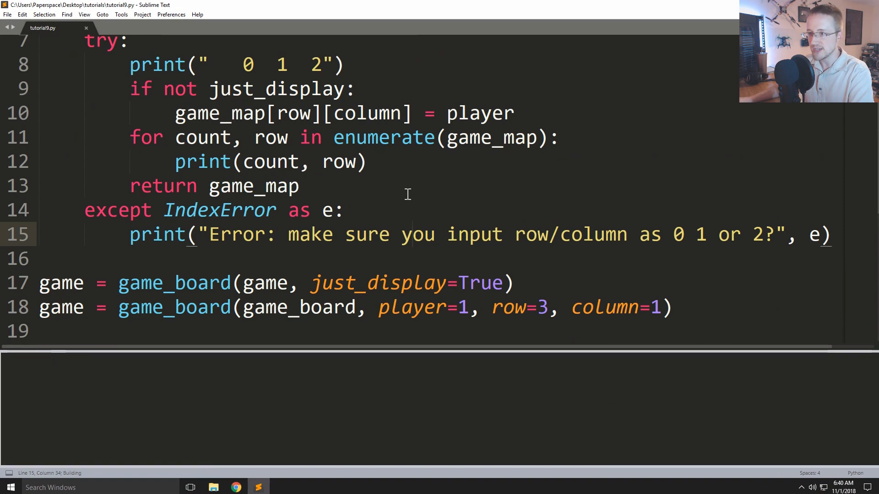
{"action": "key", "text": "ctrl+b"}
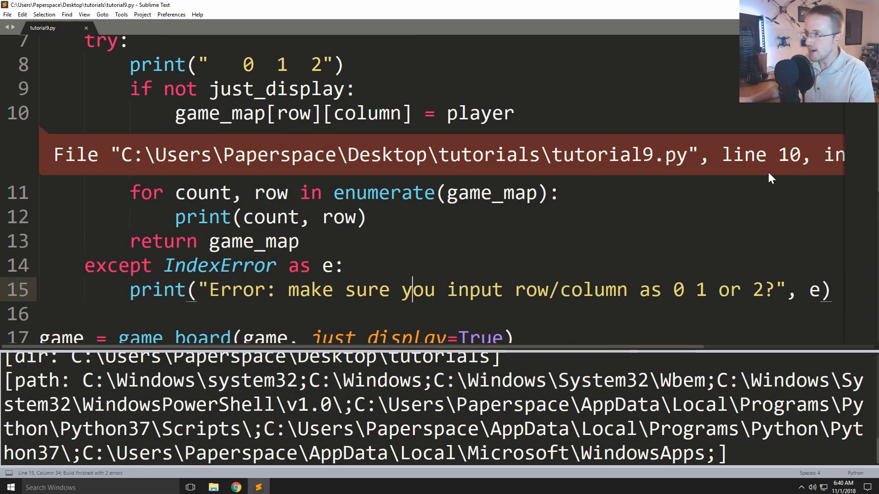
{"action": "scroll", "coordinate": [671, 218], "scroll_direction": "down", "scroll_amount": 1}
{"action": "key", "text": "Escape"}
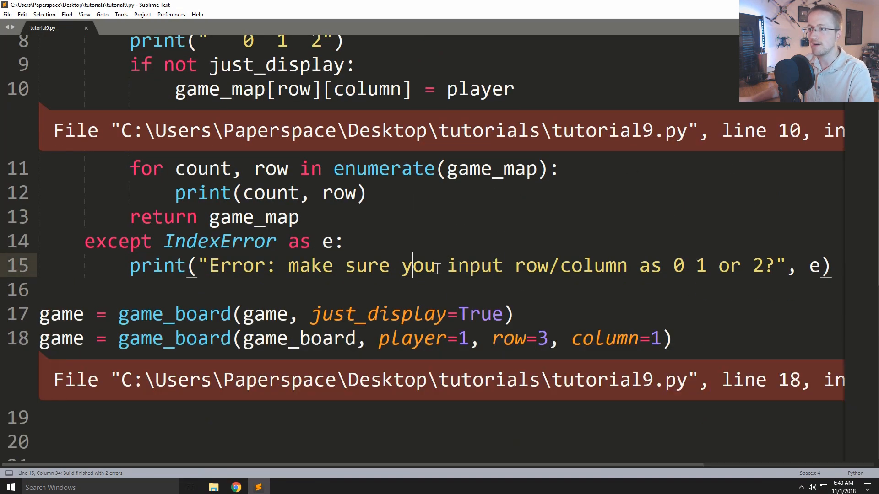
{"action": "scroll", "coordinate": [434, 269], "scroll_direction": "down", "scroll_amount": 2}
{"action": "scroll", "coordinate": [412, 289], "scroll_direction": "up", "scroll_amount": 1}
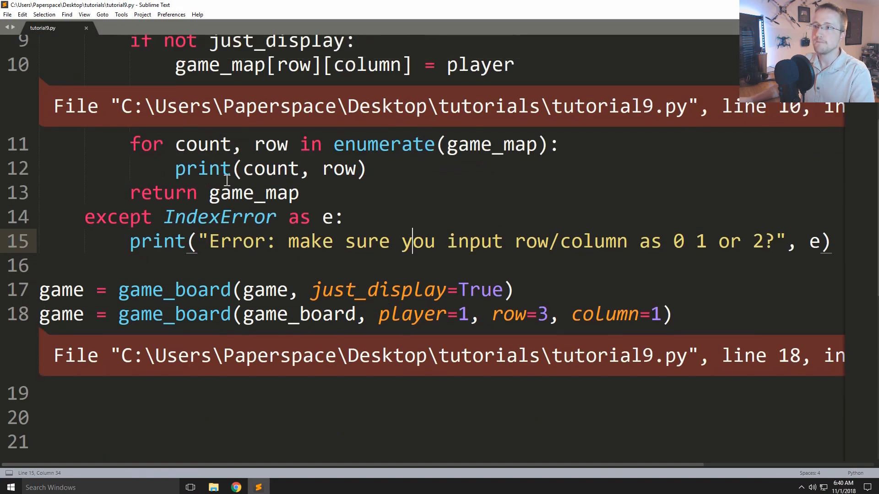
{"action": "scroll", "coordinate": [157, 206], "scroll_direction": "up", "scroll_amount": 1}
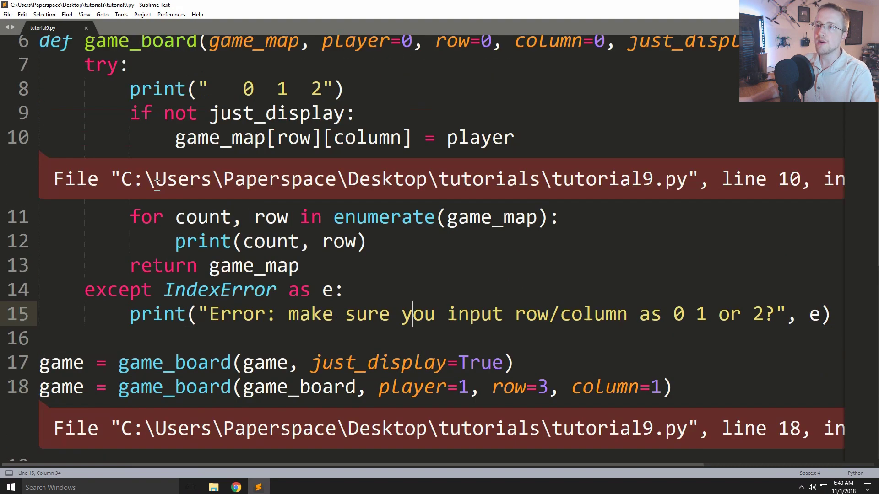
Step: Revert the second game_board call's first argument from game_board back to game
{"action": "double_click", "coordinate": [275, 387]}
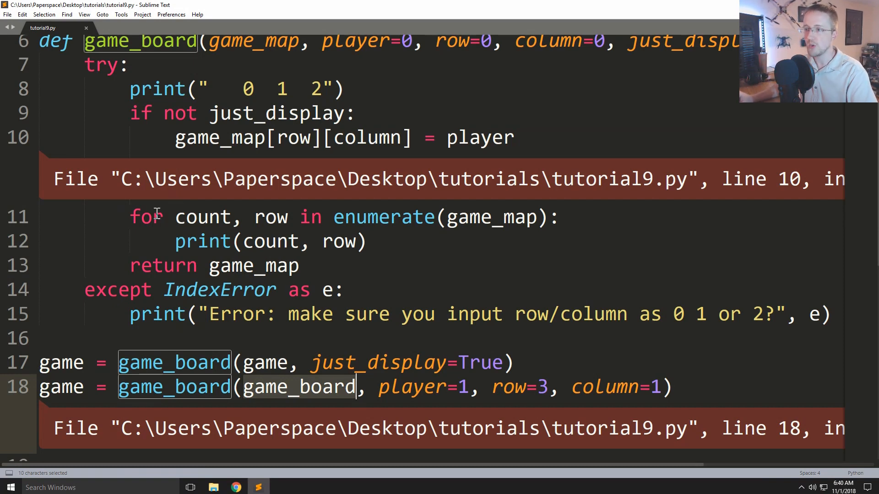
{"action": "key", "text": "ctrl+z"}
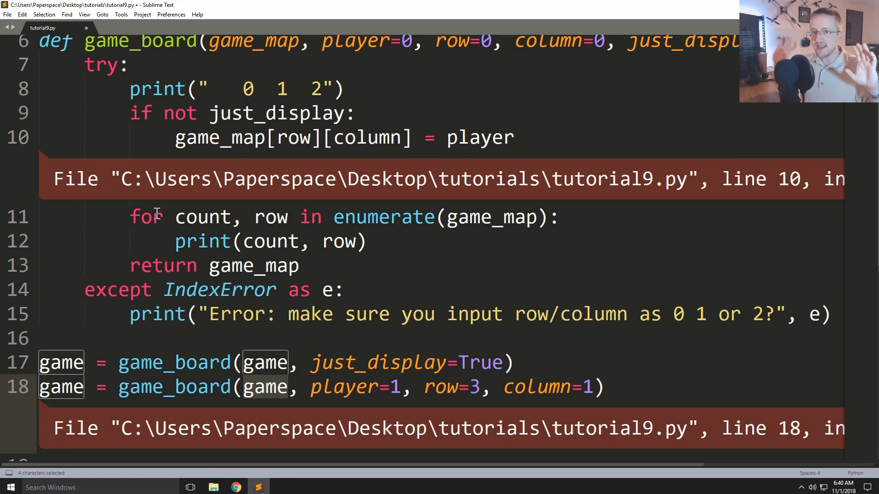
{"action": "left_click", "coordinate": [187, 265]}
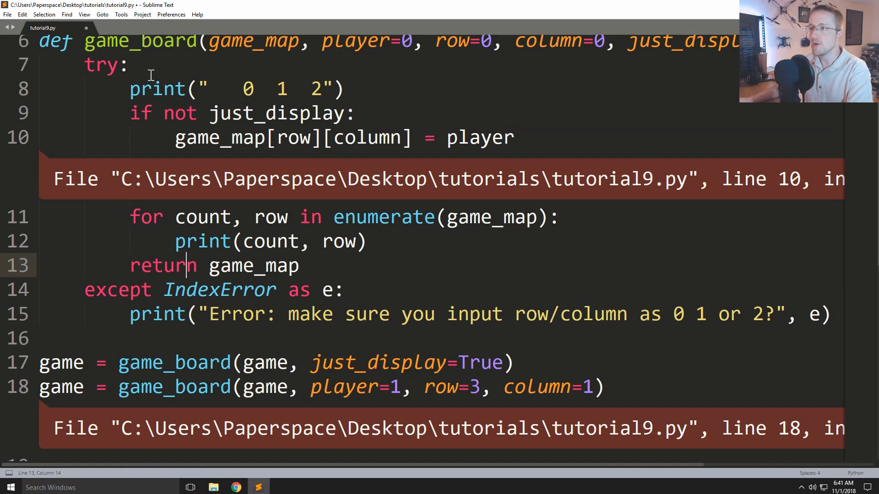
Step: Add except Exception as e: printing "Something went very wrong!" with the error, save and run
{"action": "left_click", "coordinate": [106, 343]}
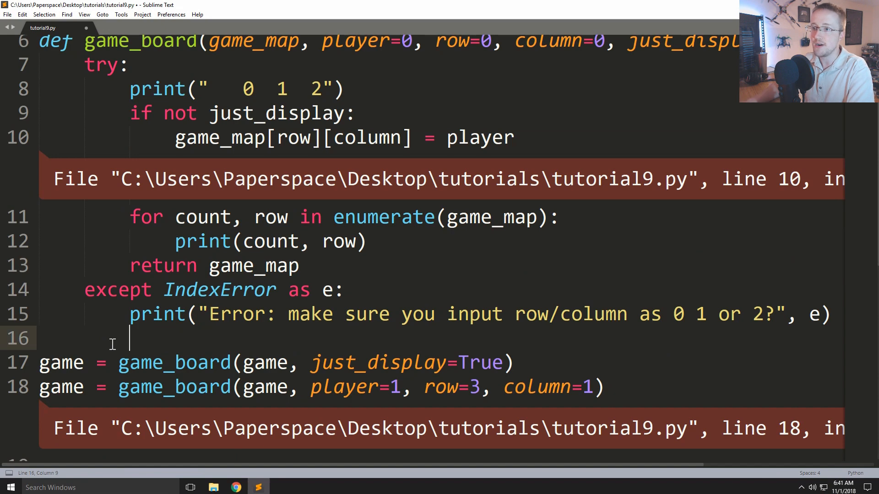
{"action": "key", "text": "Return"}
{"action": "left_click", "coordinate": [112, 344]}
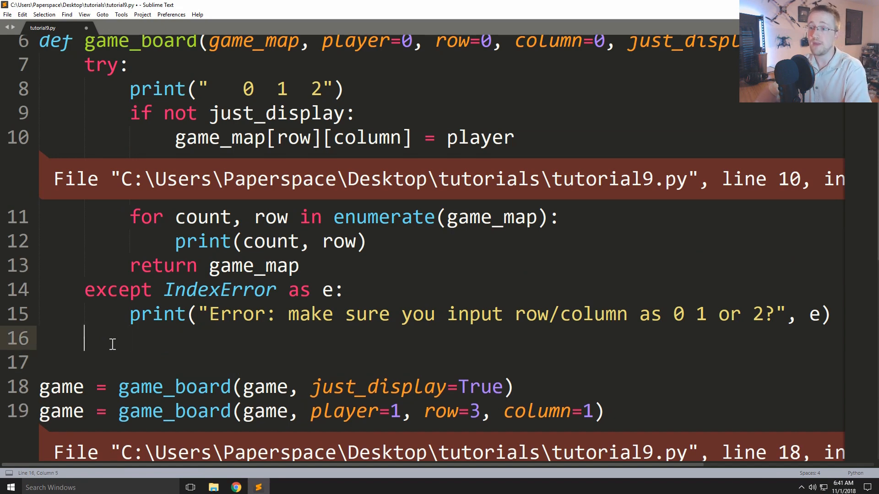
{"action": "key", "text": "Return"}
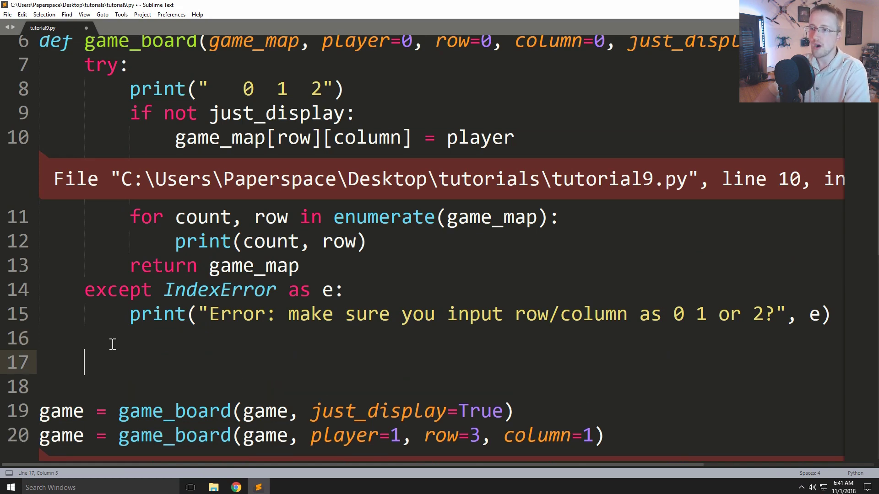
{"action": "type", "text": "except Exception as e:"}
{"action": "key", "text": "Return"}
{"action": "type", "text": "print()"}
{"action": "key", "text": "Left"}
{"action": "type", "text": "\""}
{"action": "type", "text": "Soemthing"}
{"action": "key", "text": "BackSpace"}
{"action": "key", "text": "BackSpace"}
{"action": "key", "text": "BackSpace"}
{"action": "key", "text": "BackSpace"}
{"action": "key", "text": "BackSpace"}
{"action": "key", "text": "BackSpace"}
{"action": "key", "text": "BackSpace"}
{"action": "type", "text": "omething "}
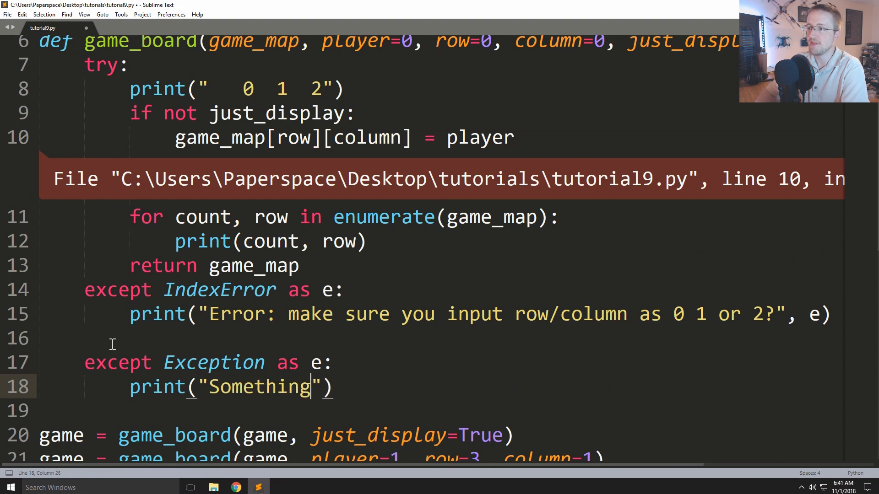
{"action": "type", "text": "went very wrong!"}
{"action": "key", "text": "BackSpace"}
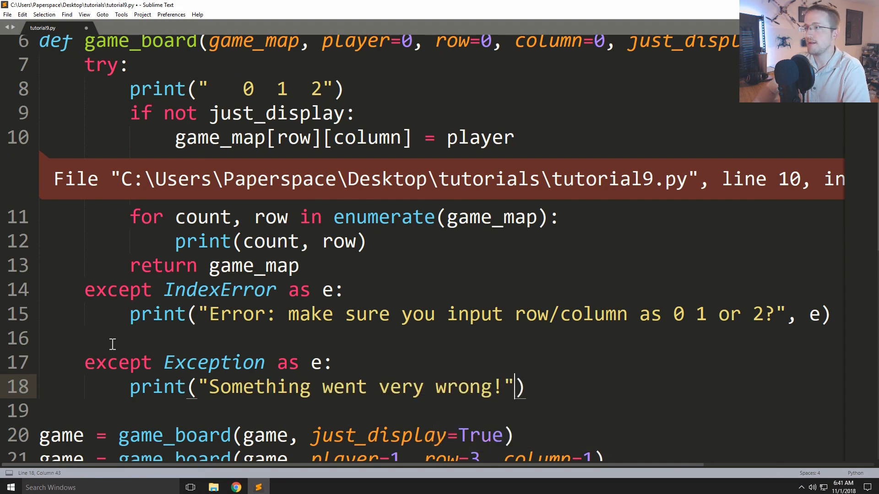
{"action": "type", "text": ", e"}
{"action": "left_click", "coordinate": [121, 316]}
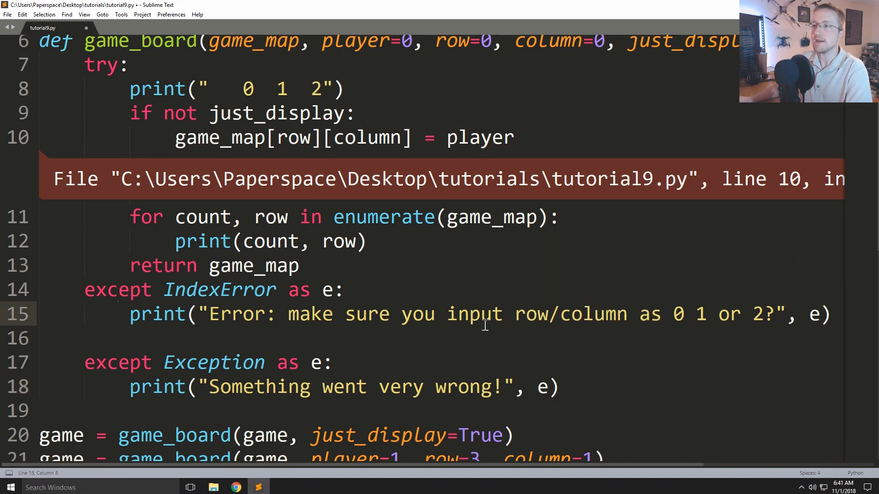
{"action": "key", "text": "ctrl+s"}
{"action": "scroll", "coordinate": [487, 304], "scroll_direction": "down", "scroll_amount": 3}
{"action": "key", "text": "ctrl+b"}
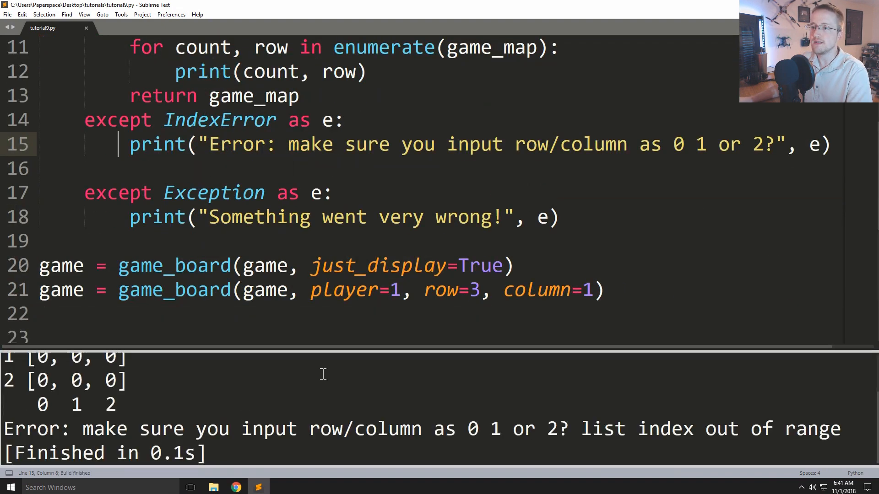
Step: Change line 21's argument to game_board and rerun, triggering 'function' object is not subscriptable
{"action": "left_click", "coordinate": [396, 291]}
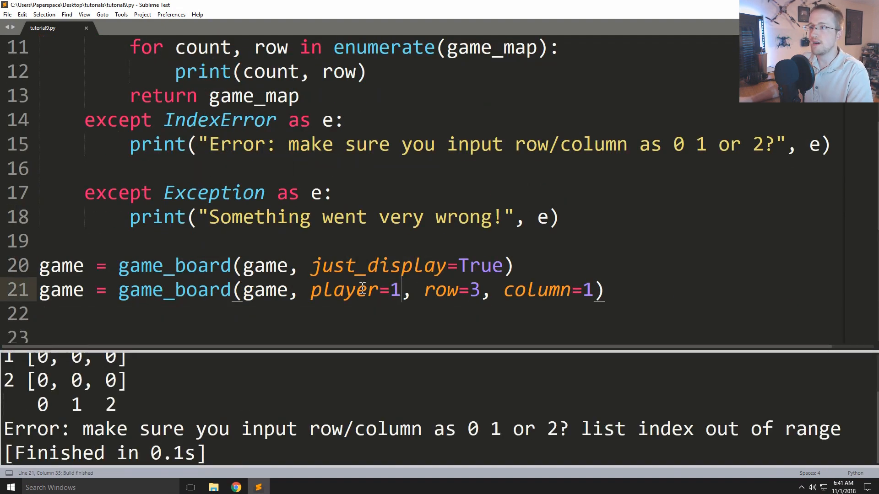
{"action": "double_click", "coordinate": [268, 288]}
{"action": "type", "text": "game_board"}
{"action": "key", "text": "ctrl+s"}
{"action": "key", "text": "ctrl+b"}
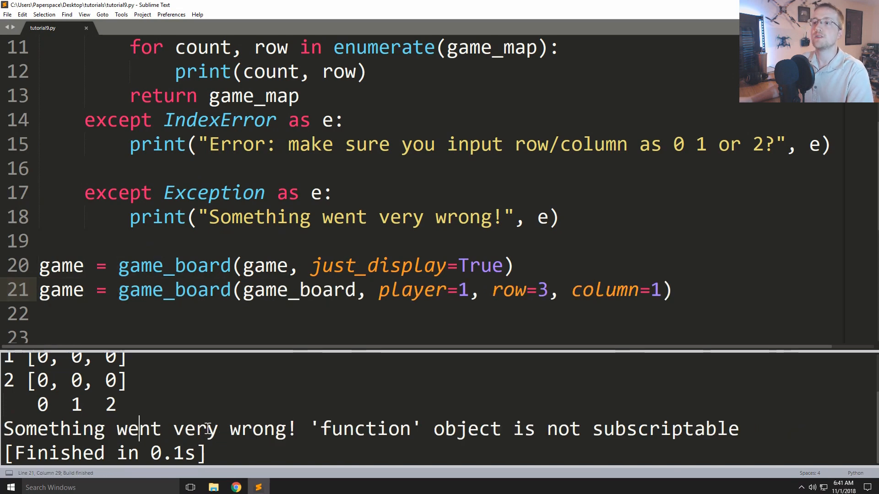
{"action": "triple_click", "coordinate": [271, 431]}
{"action": "left_click", "coordinate": [450, 424]}
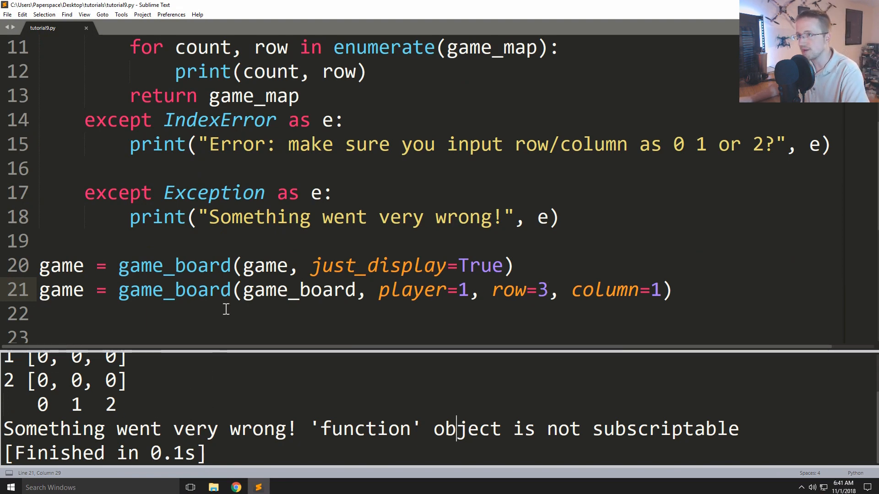
{"action": "scroll", "coordinate": [220, 254], "scroll_direction": "up", "scroll_amount": 1}
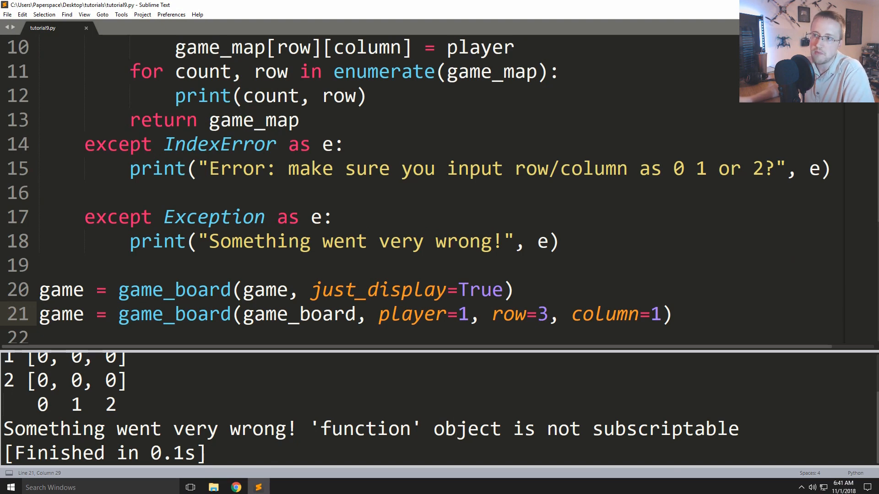
{"action": "double_click", "coordinate": [302, 314]}
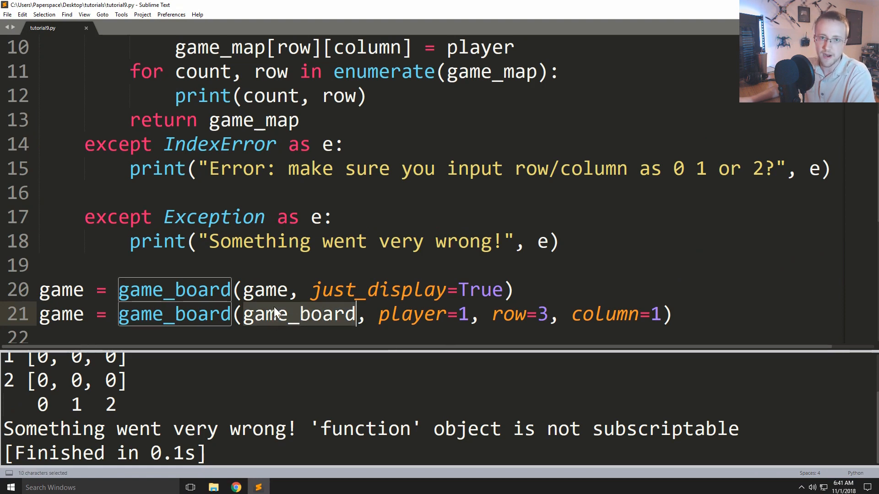
Step: Add empty else: and finally: clauses after the except handlers at the except indentation
{"action": "mouse_move", "coordinate": [299, 314]}
{"action": "left_click", "coordinate": [316, 128]}
{"action": "key", "text": "Return"}
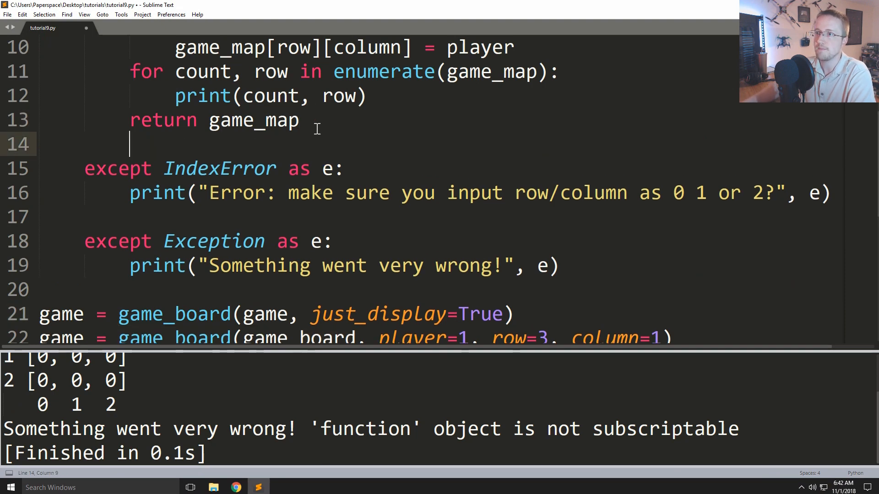
{"action": "left_click", "coordinate": [604, 264]}
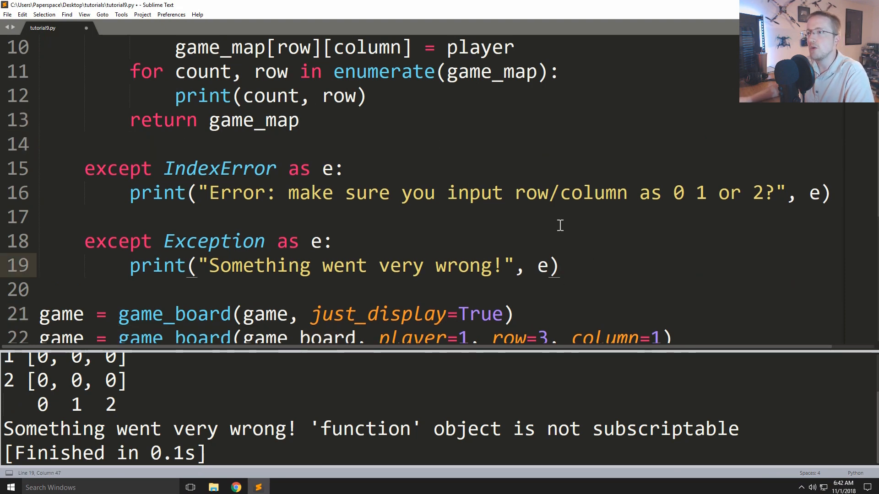
{"action": "key", "text": "ctrl+minus"}
{"action": "scroll", "coordinate": [273, 186], "scroll_direction": "up", "scroll_amount": 4}
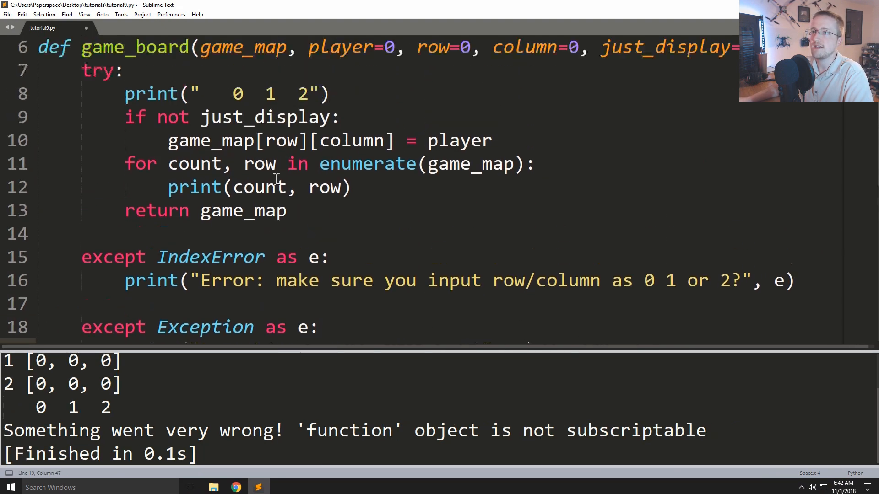
{"action": "scroll", "coordinate": [158, 172], "scroll_direction": "up", "scroll_amount": 3}
{"action": "scroll", "coordinate": [158, 172], "scroll_direction": "down", "scroll_amount": 7}
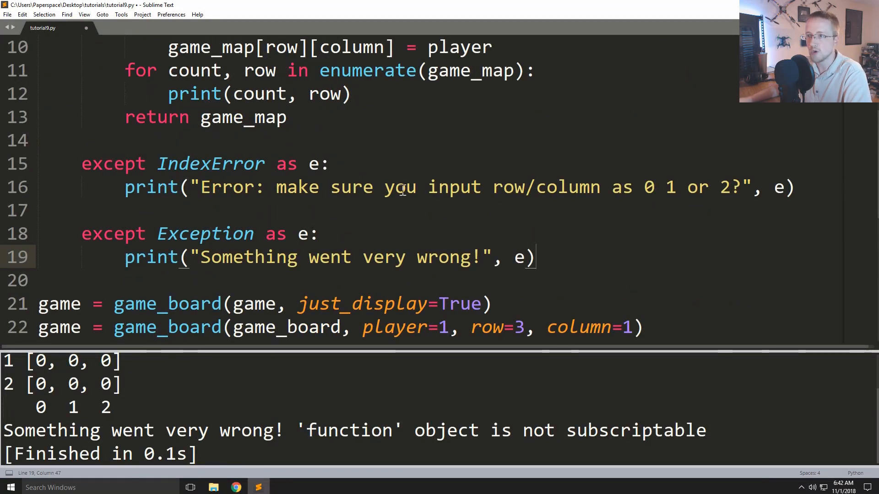
{"action": "key", "text": "Return"}
{"action": "key", "text": "Return"}
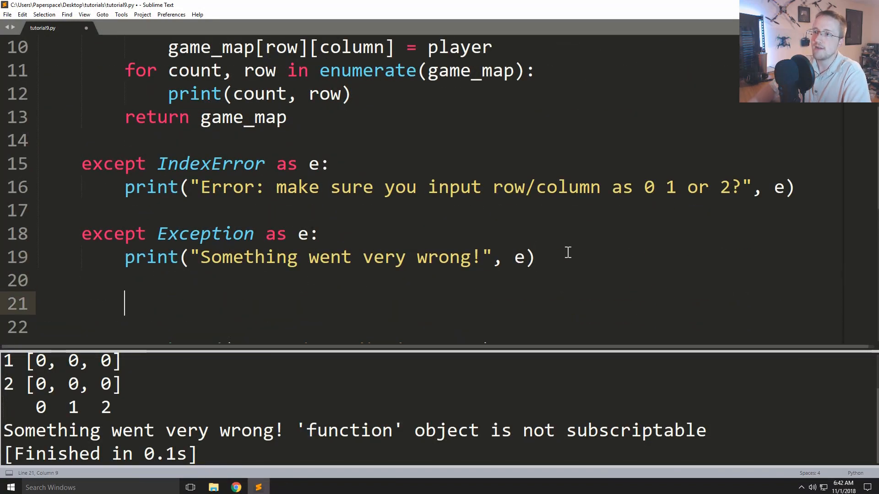
{"action": "key", "text": "shift+Tab"}
{"action": "type", "text": "else:"}
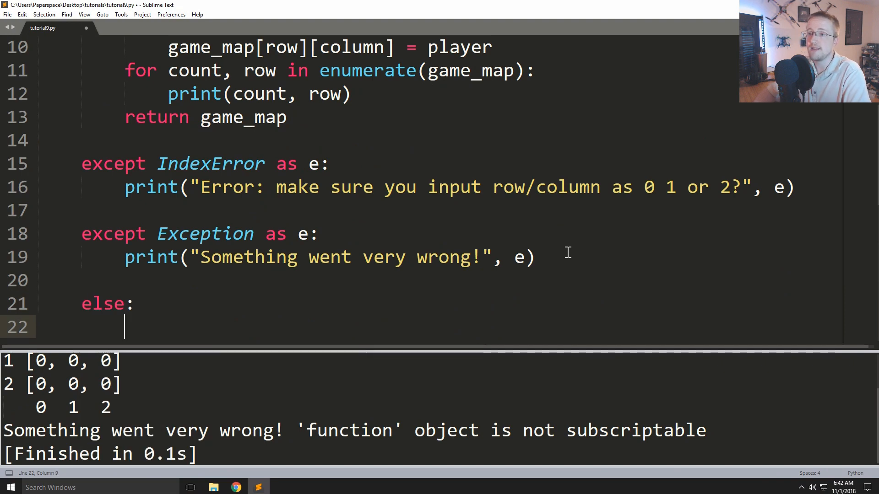
{"action": "key", "text": "Return"}
{"action": "key", "text": "Return"}
{"action": "key", "text": "shift+Tab"}
{"action": "type", "text": "finally:"}
{"action": "scroll", "coordinate": [217, 239], "scroll_direction": "down", "scroll_amount": 1}
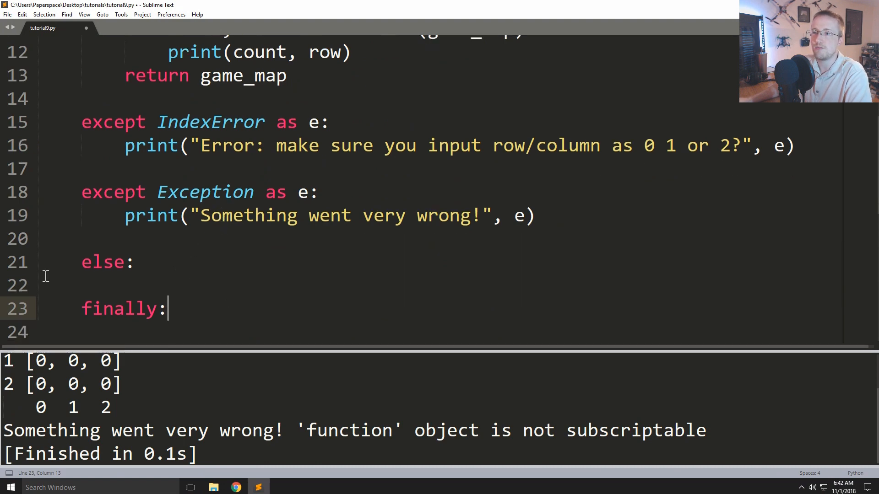
Step: Highlight the new else: and finally: lines to review them
{"action": "left_click_drag", "start_coordinate": [167, 309], "coordinate": [36, 261]}
{"action": "left_click", "coordinate": [190, 317]}
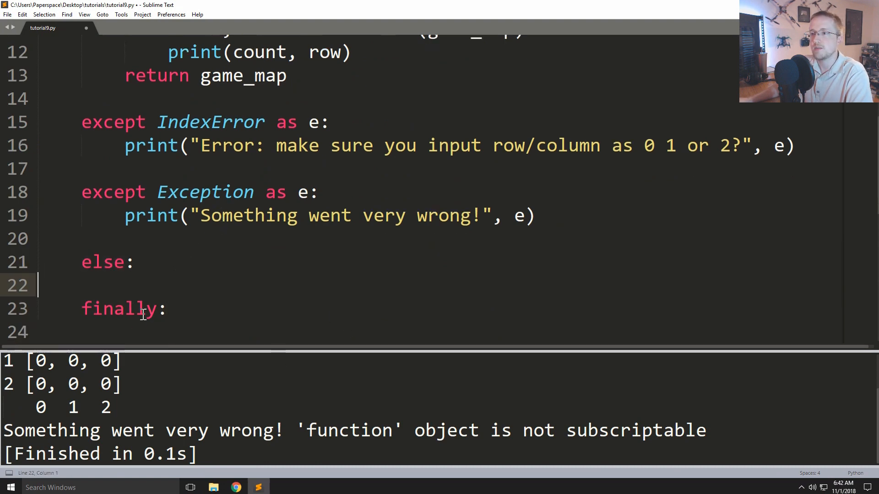
{"action": "left_click_drag", "start_coordinate": [166, 309], "coordinate": [39, 309]}
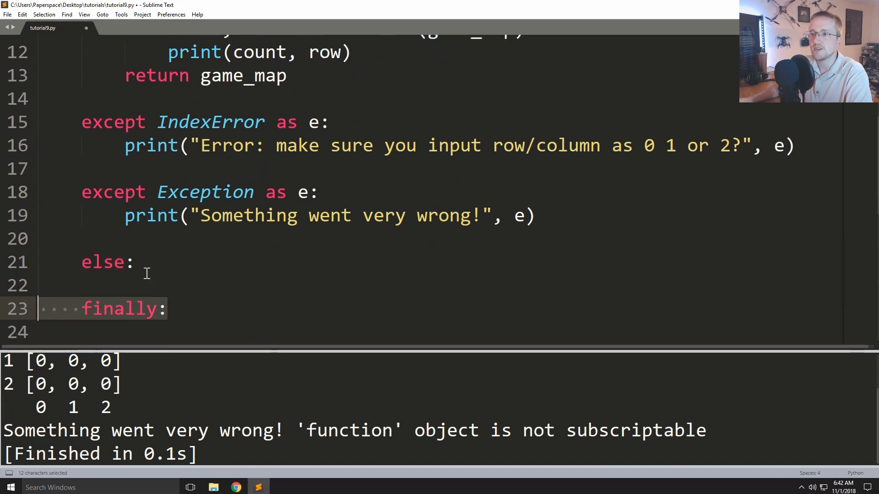
{"action": "left_click", "coordinate": [170, 309]}
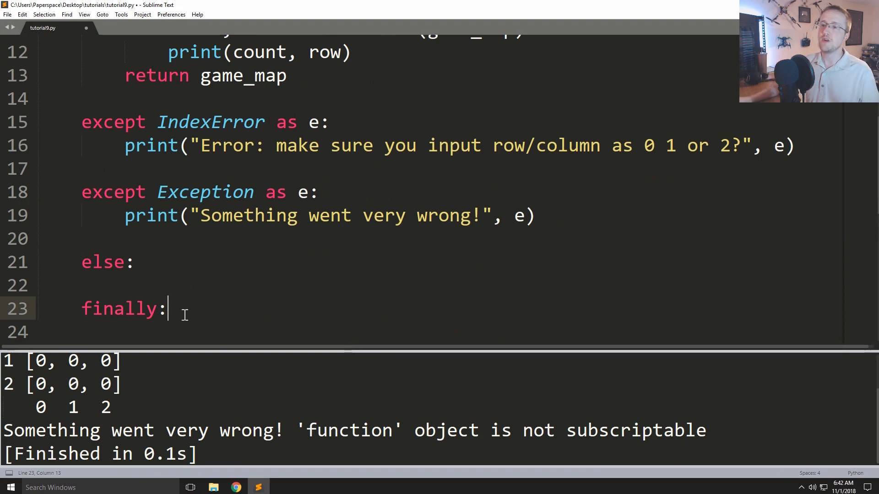
{"action": "left_click_drag", "start_coordinate": [169, 309], "coordinate": [102, 309]}
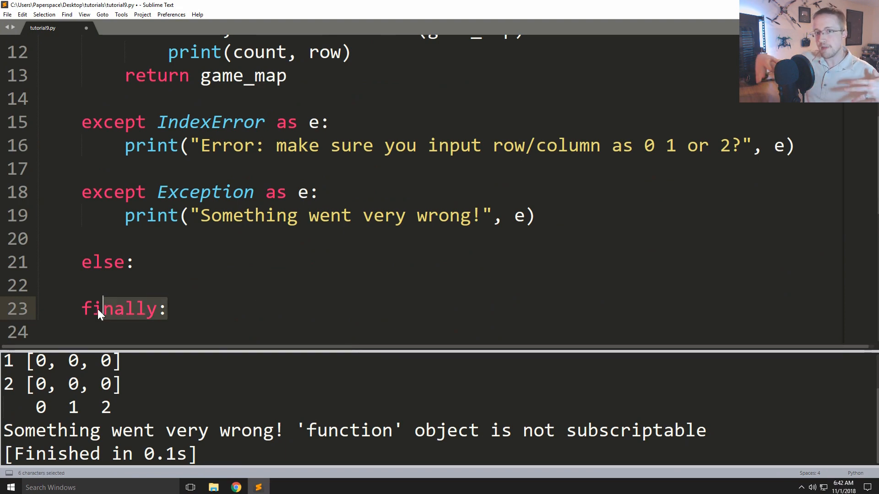
{"action": "left_click", "coordinate": [195, 282]}
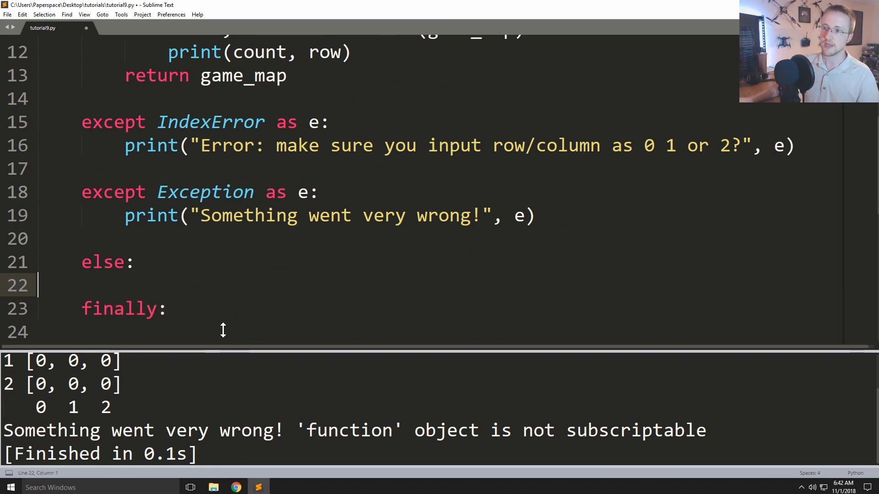
{"action": "left_click_drag", "start_coordinate": [169, 309], "coordinate": [81, 264]}
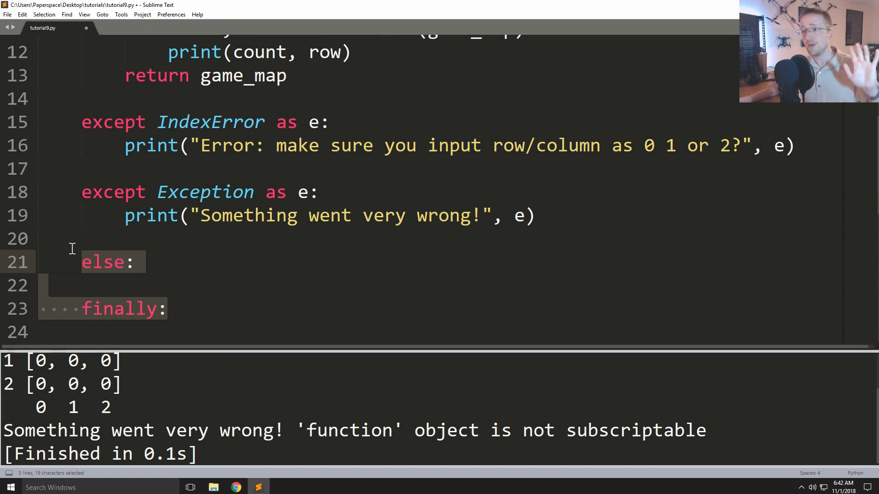
Step: Load the Google homepage in Chrome, then bring Sublime Text back in front
{"action": "left_click", "coordinate": [236, 487]}
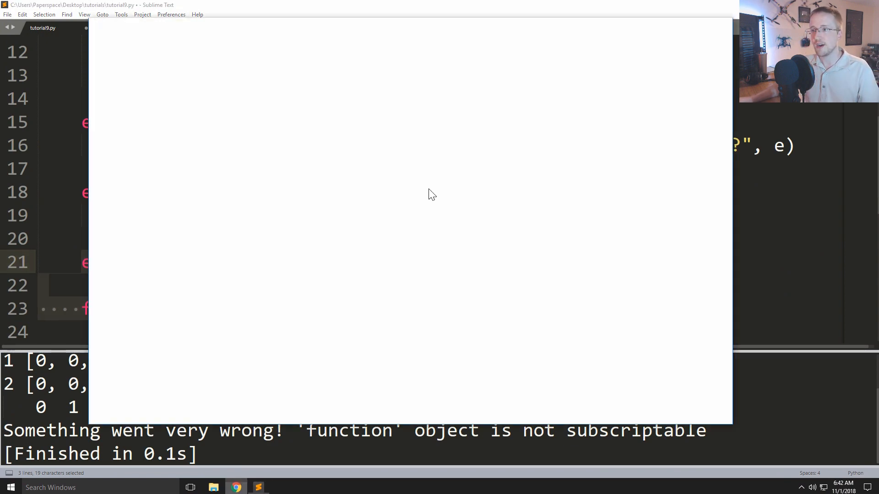
{"action": "type", "text": "google."}
{"action": "key", "text": "Return"}
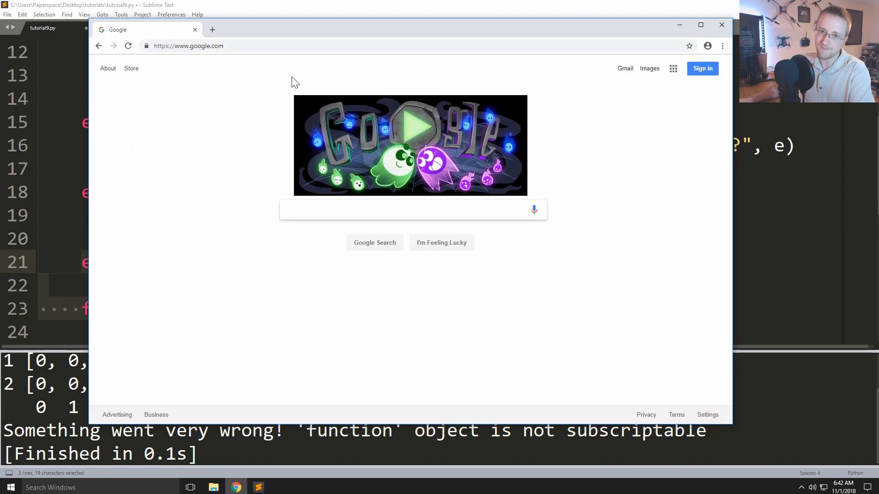
{"action": "double_click", "coordinate": [442, 5]}
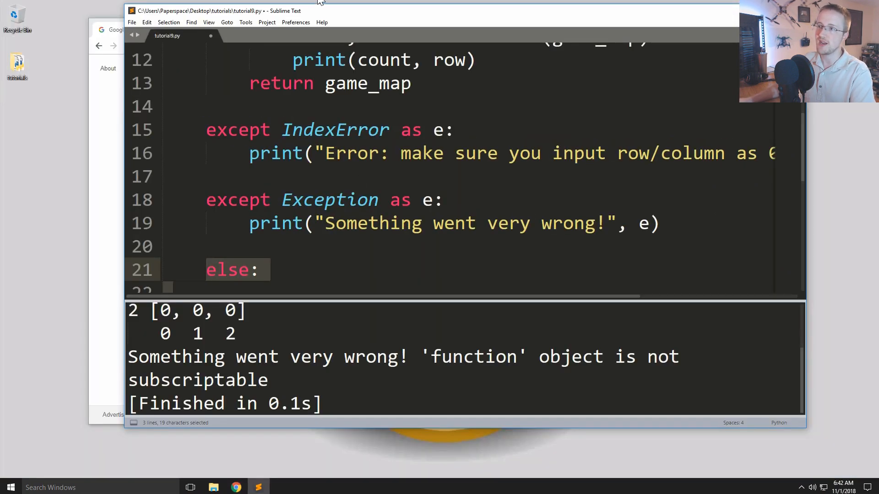
Step: Delete the empty else: and finally: clauses, leaving only the two except handlers
{"action": "double_click", "coordinate": [263, 15]}
{"action": "left_click", "coordinate": [220, 311]}
{"action": "left_click_drag", "start_coordinate": [220, 311], "coordinate": [0, 239]}
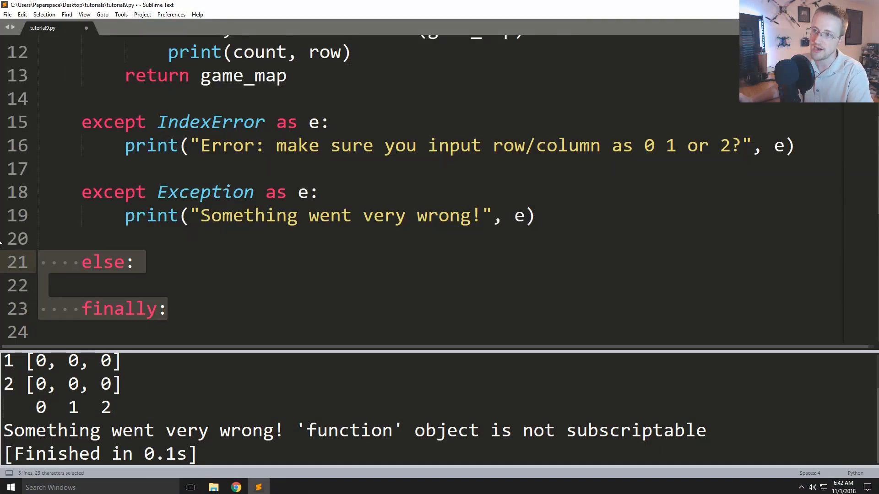
{"action": "key", "text": "Delete"}
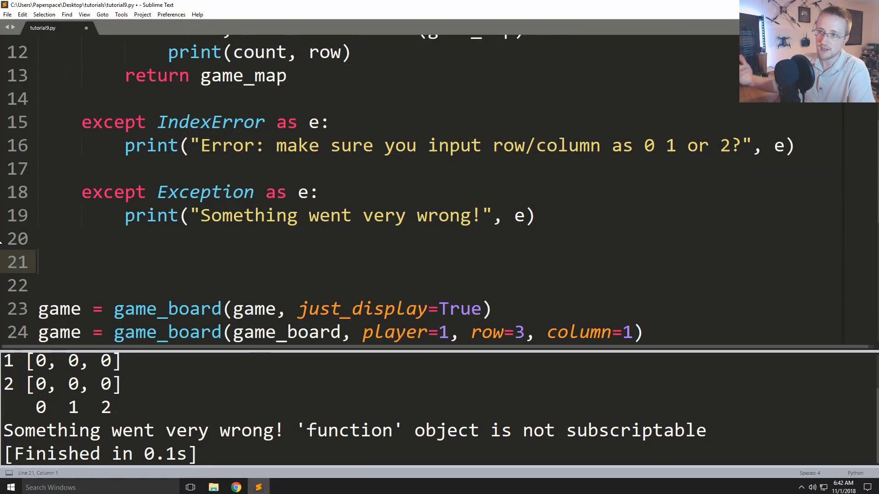
{"action": "key", "text": "BackSpace"}
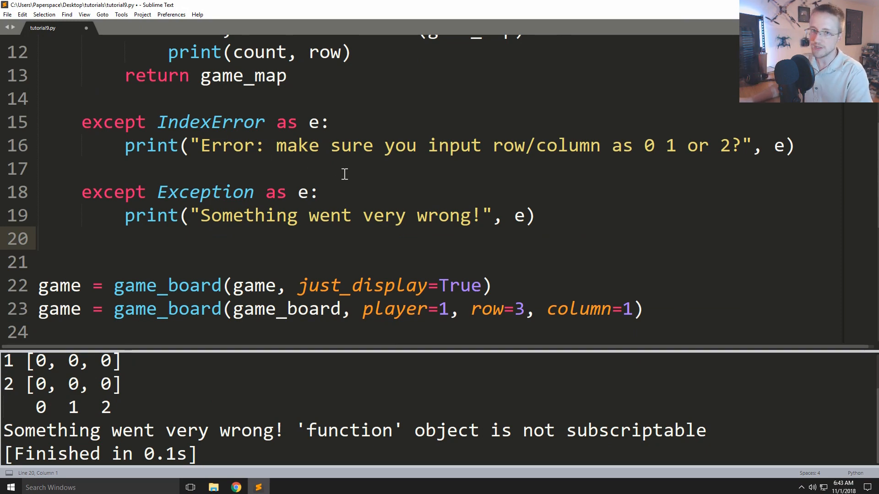
{"action": "scroll", "coordinate": [381, 164], "scroll_direction": "down", "scroll_amount": 3}
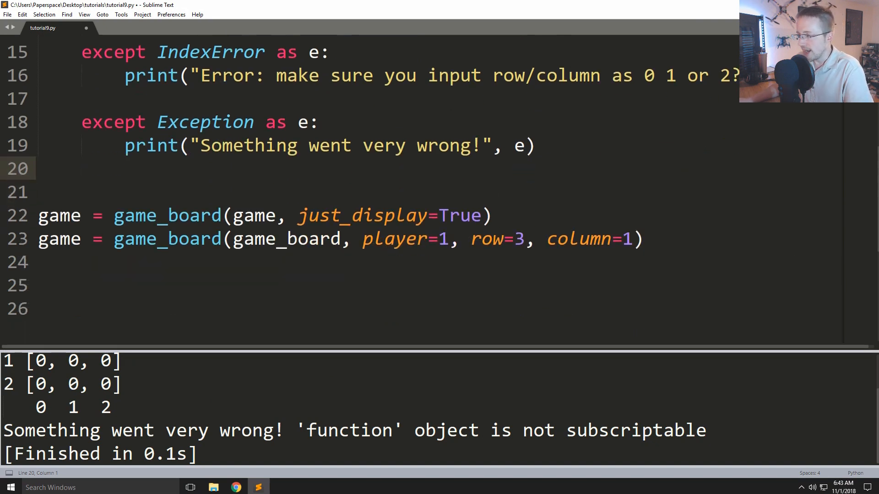
{"action": "scroll", "coordinate": [381, 192], "scroll_direction": "up", "scroll_amount": 7}
{"action": "scroll", "coordinate": [381, 193], "scroll_direction": "up", "scroll_amount": 4}
{"action": "scroll", "coordinate": [382, 193], "scroll_direction": "down", "scroll_amount": 4}
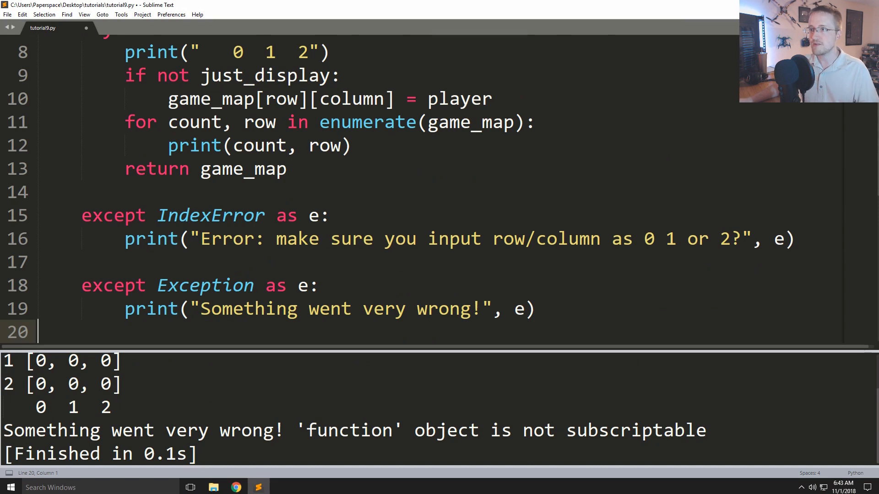
{"action": "scroll", "coordinate": [440, 192], "scroll_direction": "up", "scroll_amount": 2}
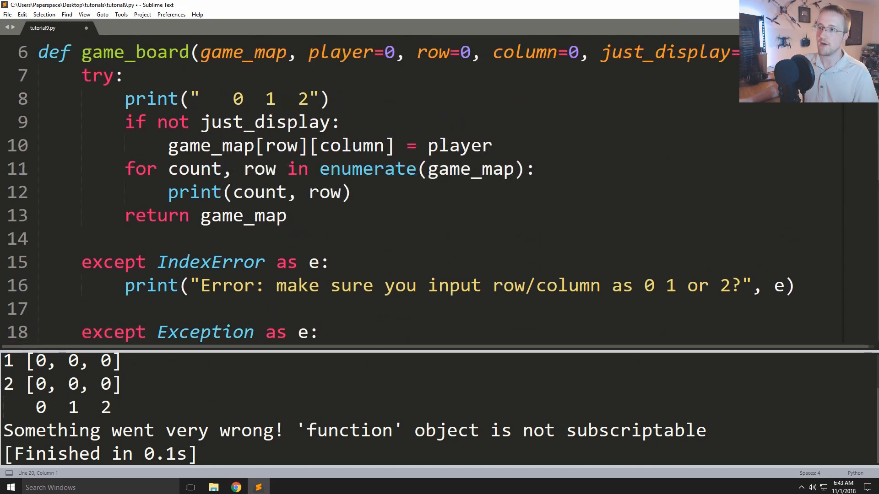
{"action": "scroll", "coordinate": [439, 192], "scroll_direction": "down", "scroll_amount": 2}
Step: Insert blank lines after return game_map and add then remove a raise line after print(count, row)
{"action": "left_click", "coordinate": [295, 146]}
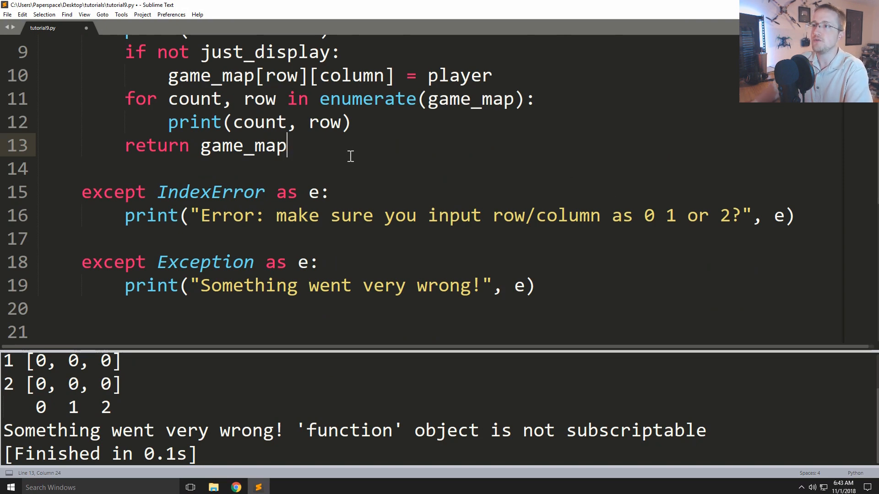
{"action": "key", "text": "Return"}
{"action": "key", "text": "Return"}
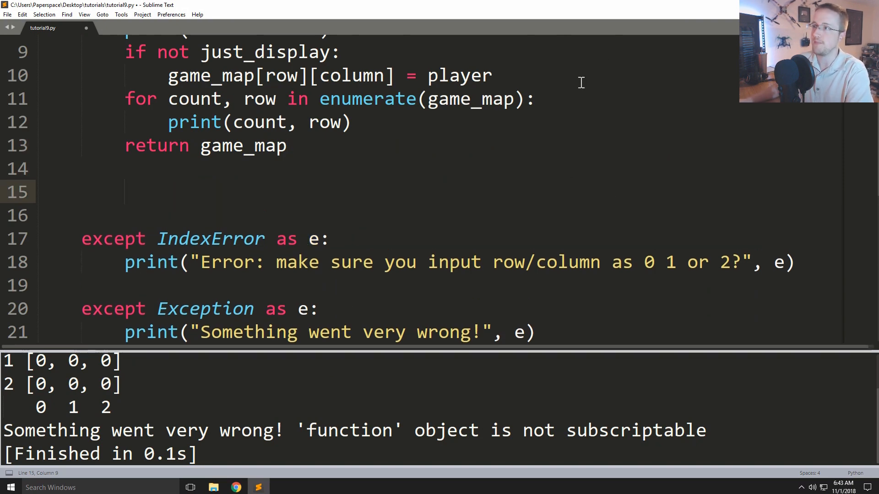
{"action": "left_click", "coordinate": [362, 124]}
{"action": "key", "text": "Return"}
{"action": "key", "text": "Return"}
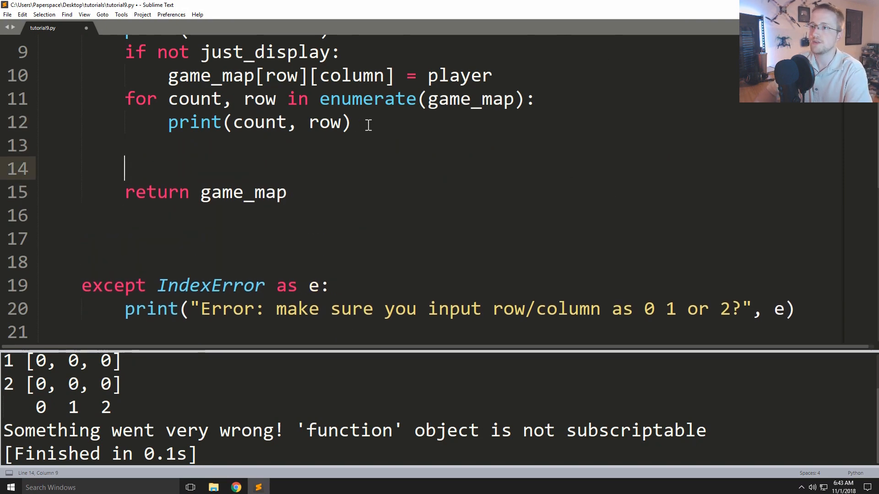
{"action": "type", "text": "raise"}
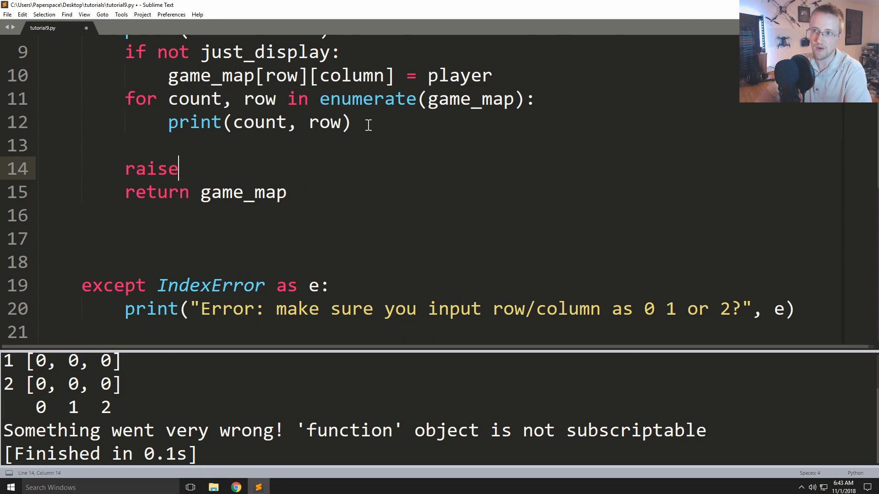
{"action": "key", "text": "BackSpace"}
{"action": "key", "text": "BackSpace"}
{"action": "key", "text": "BackSpace"}
{"action": "key", "text": "BackSpace"}
{"action": "key", "text": "BackSpace"}
{"action": "key", "text": "BackSpace"}
{"action": "key", "text": "BackSpace"}
{"action": "key", "text": "BackSpace"}
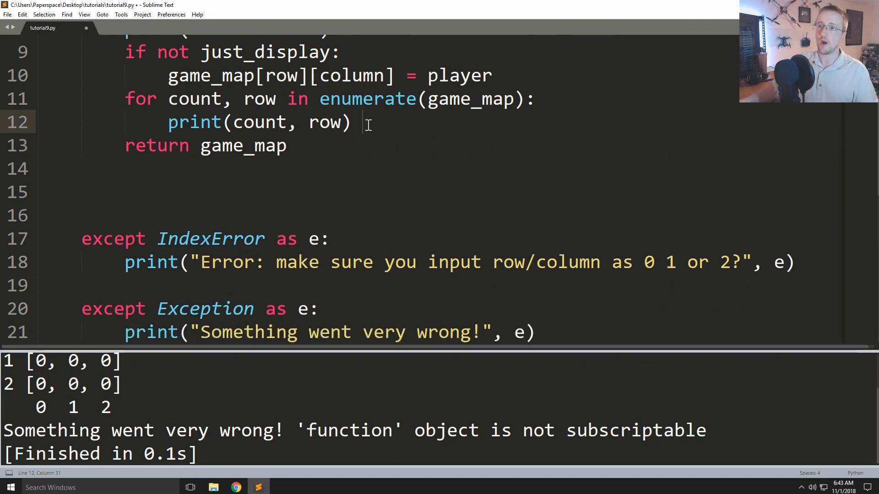
Step: Delete the extra blank lines after return game_map and save the script
{"action": "left_click", "coordinate": [290, 194]}
{"action": "key", "text": "BackSpace"}
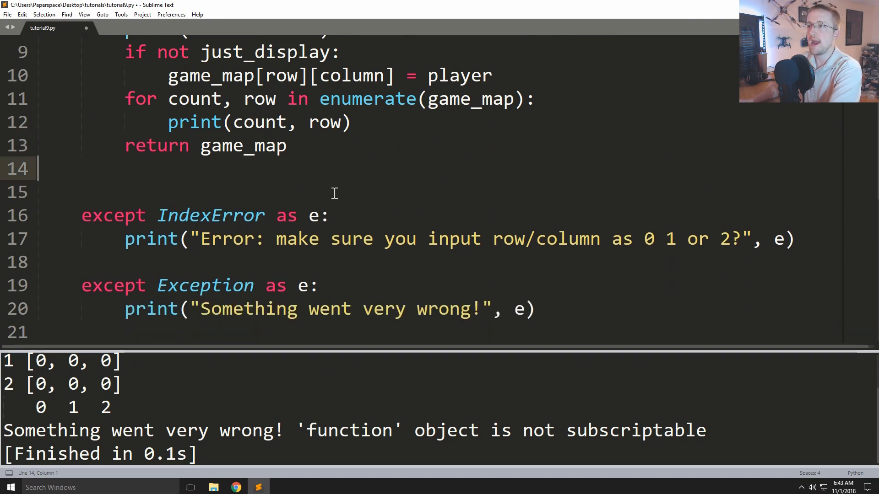
{"action": "key", "text": "Down"}
{"action": "key", "text": "BackSpace"}
{"action": "scroll", "coordinate": [366, 179], "scroll_direction": "down", "scroll_amount": 2}
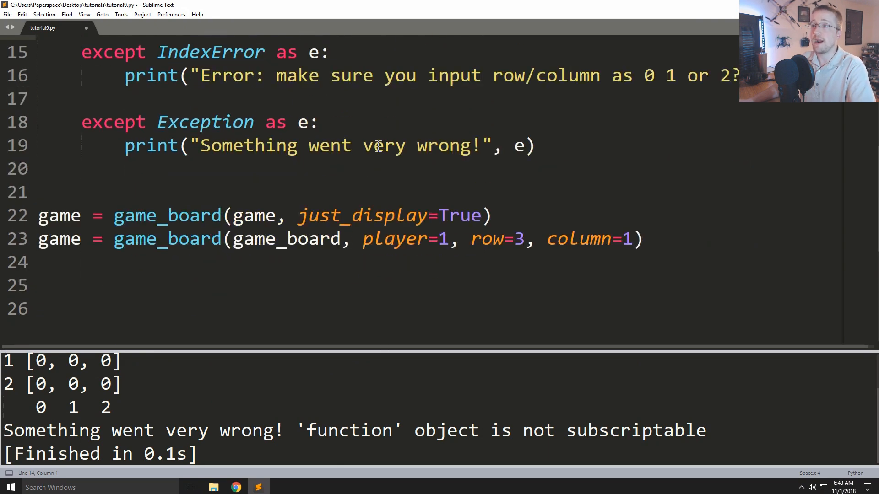
{"action": "key", "text": "ctrl+s"}
{"action": "scroll", "coordinate": [471, 231], "scroll_direction": "up", "scroll_amount": 1}
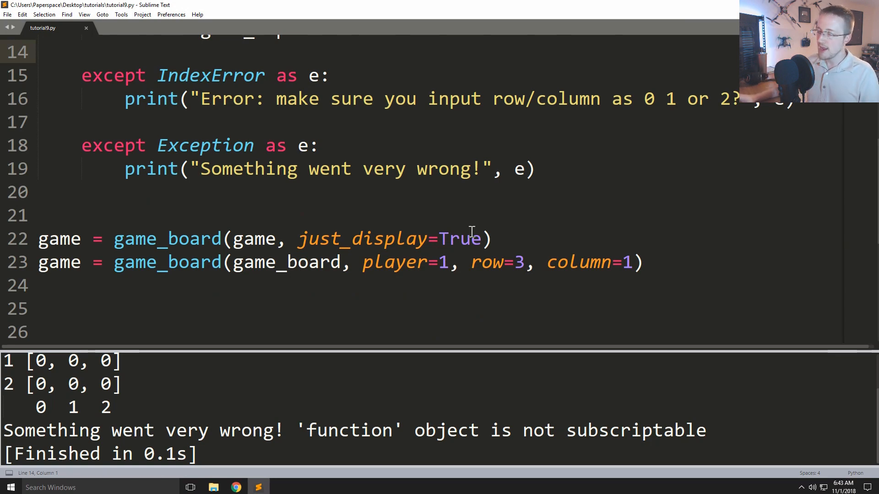
{"action": "scroll", "coordinate": [481, 243], "scroll_direction": "down", "scroll_amount": 2}
{"action": "scroll", "coordinate": [481, 244], "scroll_direction": "up", "scroll_amount": 4}
{"action": "scroll", "coordinate": [483, 237], "scroll_direction": "up", "scroll_amount": 5}
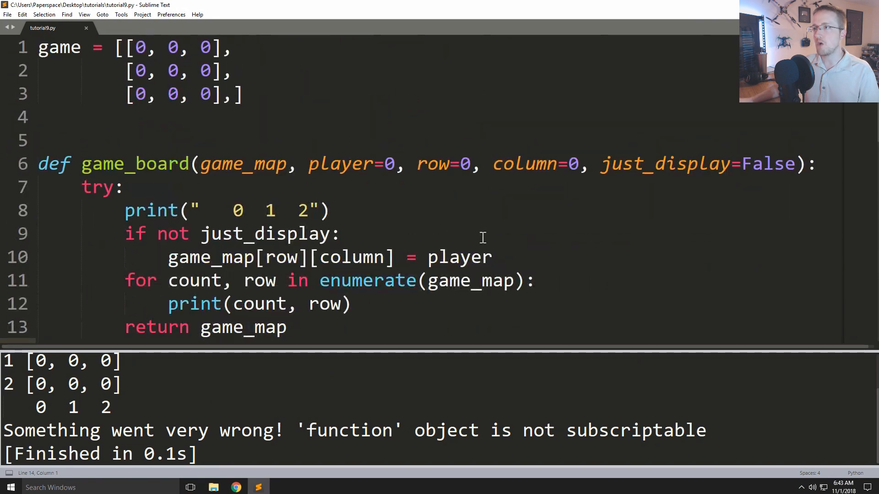
{"action": "double_click", "coordinate": [139, 46]}
{"action": "double_click", "coordinate": [172, 47]}
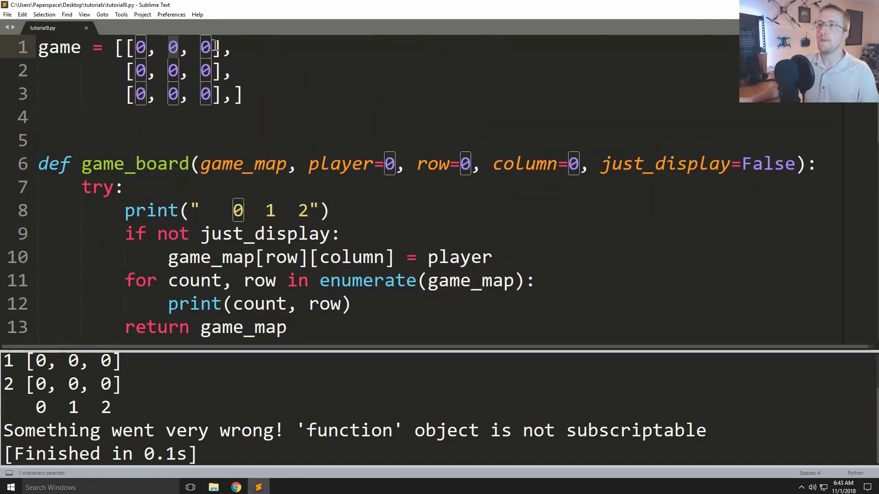
{"action": "double_click", "coordinate": [206, 47]}
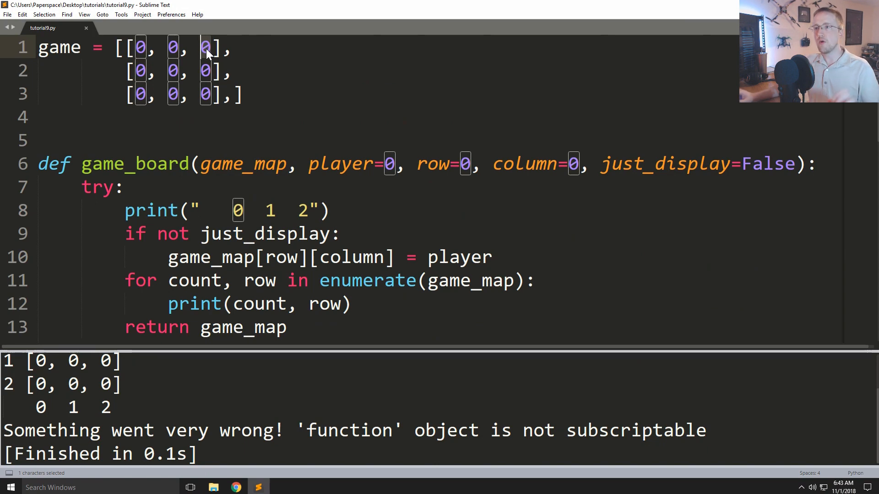
{"action": "left_click", "coordinate": [147, 72]}
{"action": "left_click", "coordinate": [142, 46]}
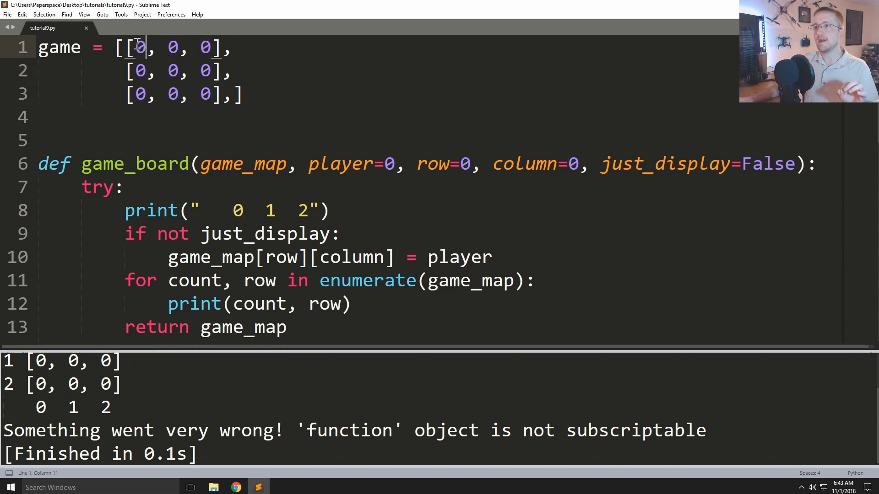
{"action": "left_click", "coordinate": [173, 72]}
{"action": "left_click", "coordinate": [207, 72]}
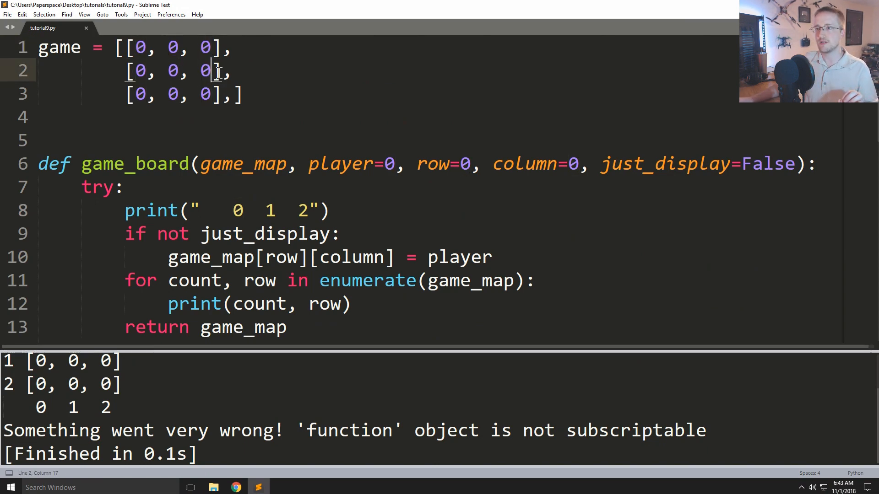
{"action": "left_click", "coordinate": [266, 94]}
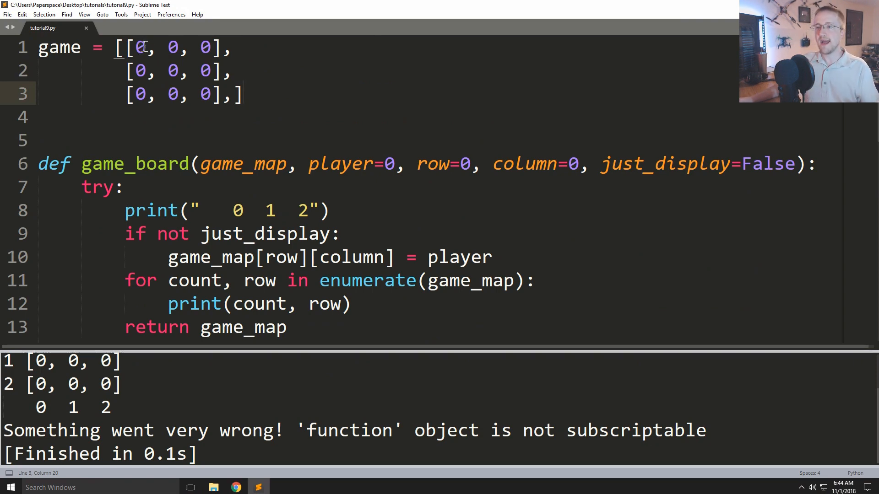
{"action": "double_click", "coordinate": [140, 48]}
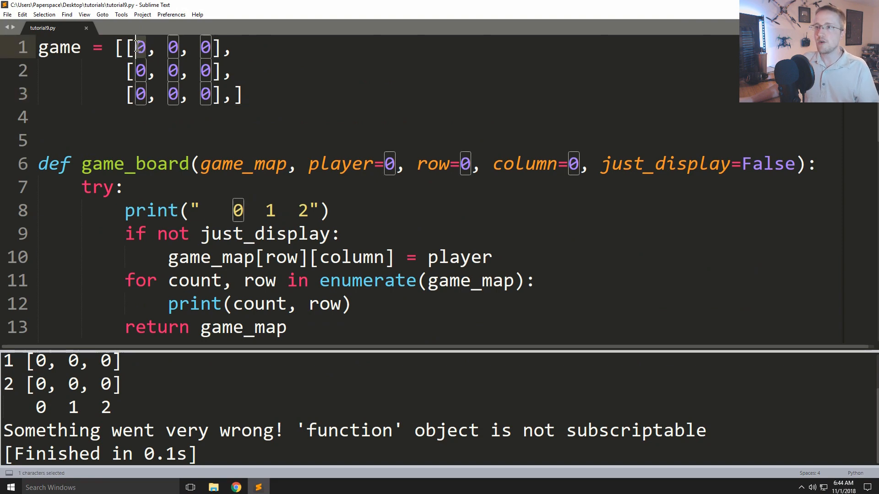
{"action": "left_click", "coordinate": [128, 48]}
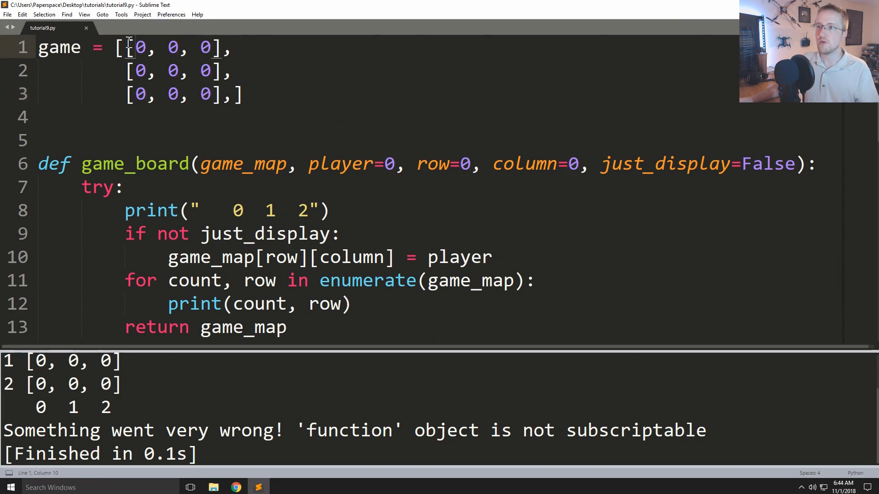
{"action": "left_click_drag", "start_coordinate": [129, 47], "coordinate": [215, 46]}
{"action": "left_click", "coordinate": [330, 55]}
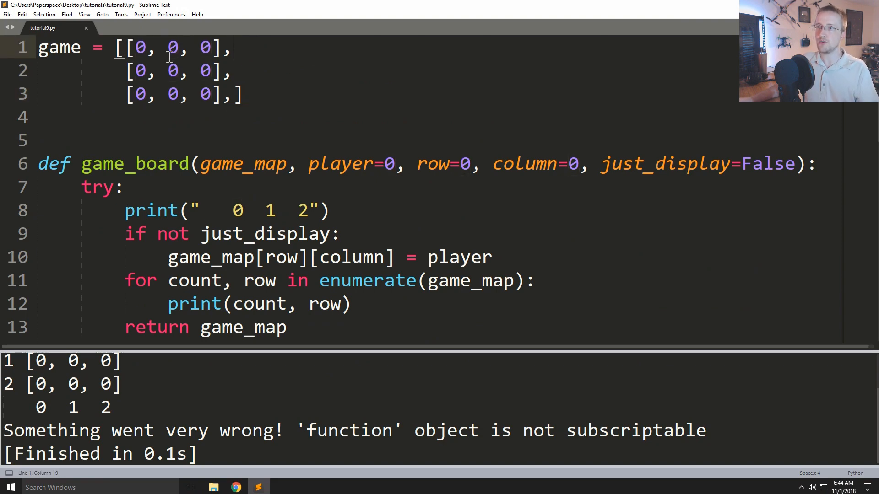